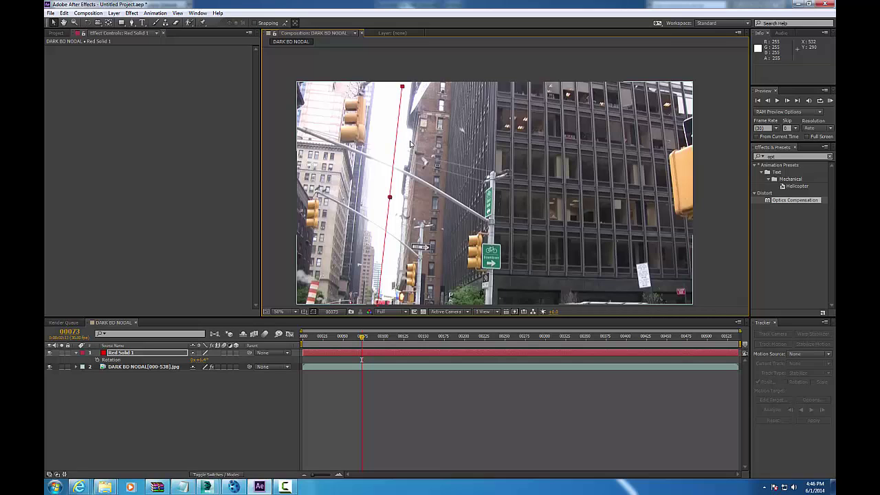
- Move the red line onto the brick building's edge and lock the DARK BD NODAL footage layer
mouse_move(422, 141)
mouse_down()
mouse_move(408, 139)
mouse_move(433, 134)
mouse_up()
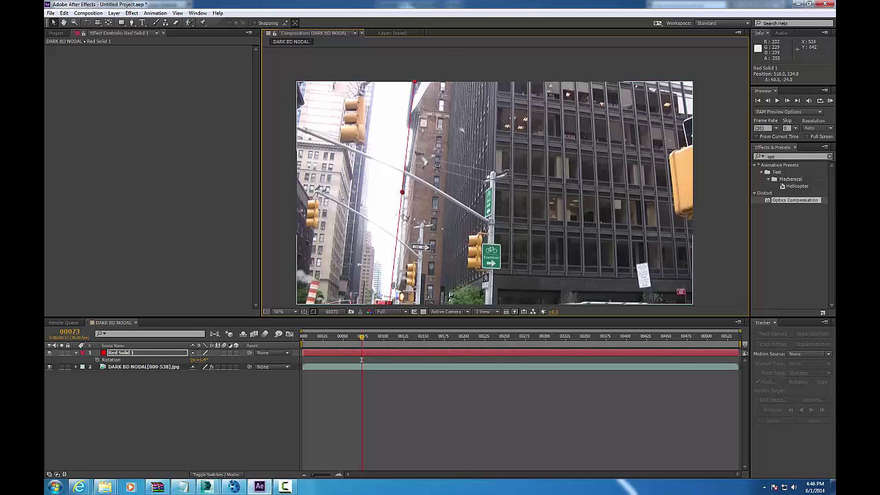
drag(395, 216, 403, 215)
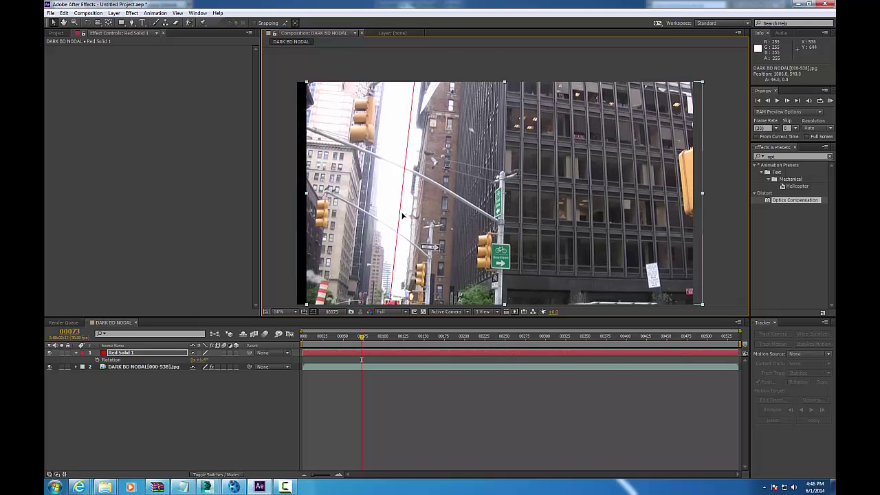
key(ctrl+z)
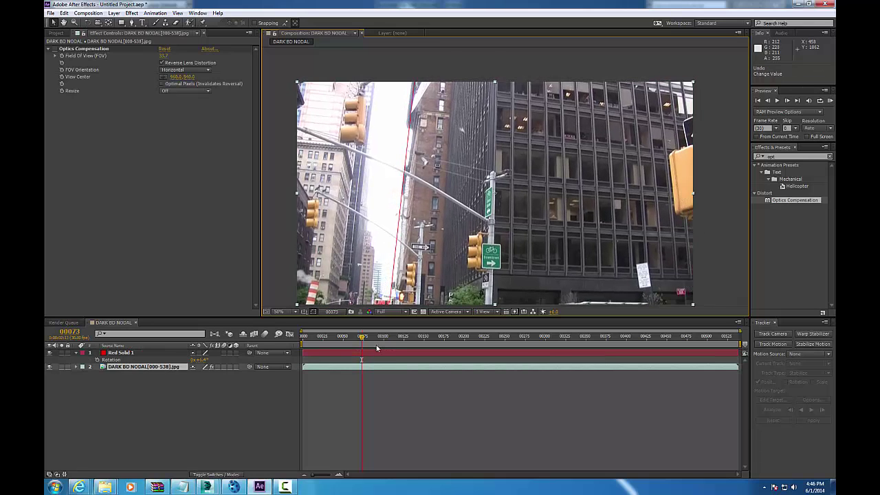
drag(403, 195, 392, 190)
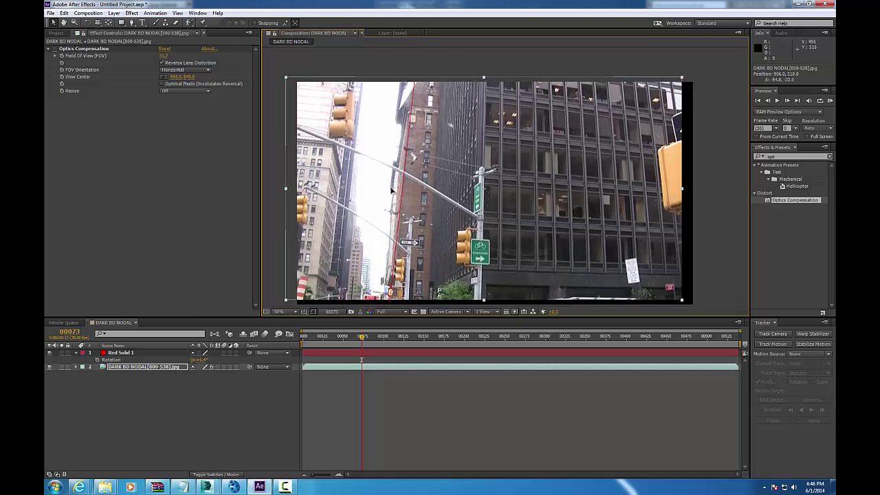
key(ctrl+z)
click(68, 367)
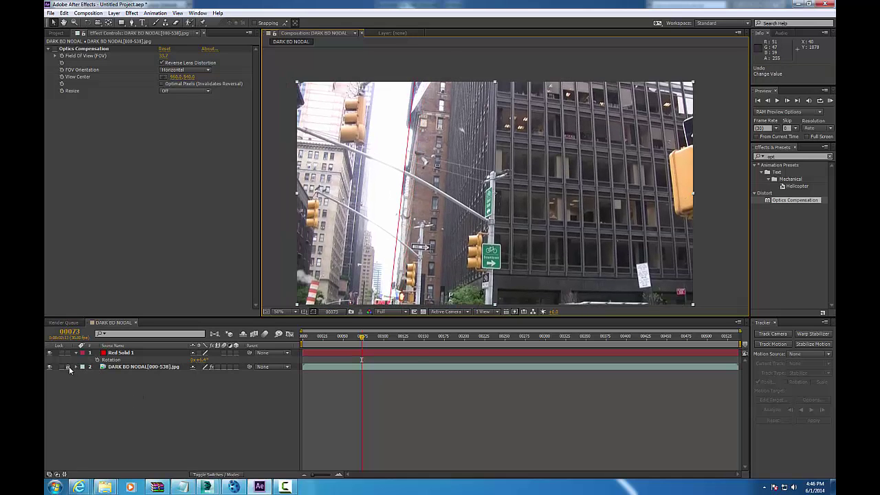
- Go to frame 80 and place the red line along the dark tower's edge beside the beige building, at position 296, 570
drag(398, 149, 355, 150)
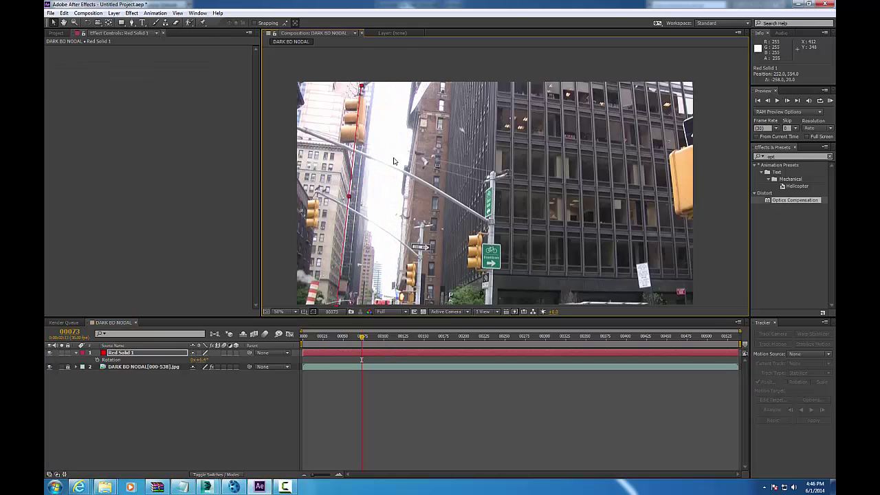
mouse_move(359, 341)
mouse_down()
mouse_move(373, 340)
mouse_move(350, 340)
mouse_move(367, 340)
mouse_up()
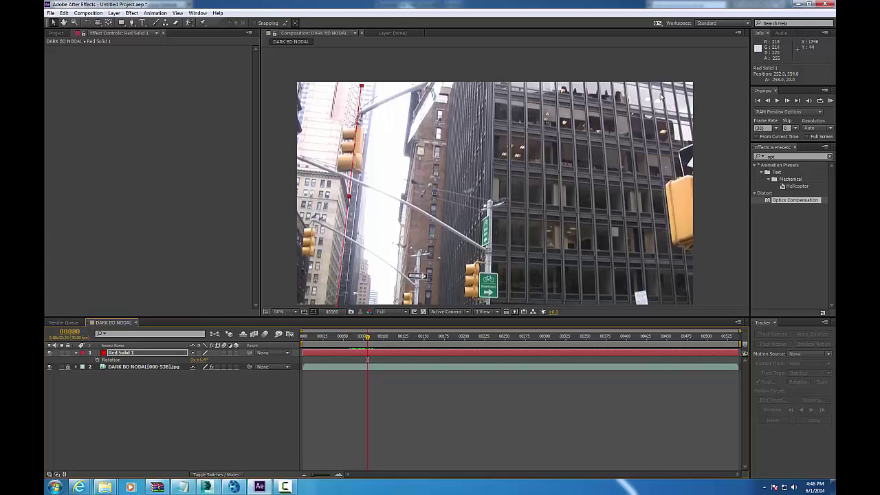
click(354, 130)
drag(344, 239, 366, 222)
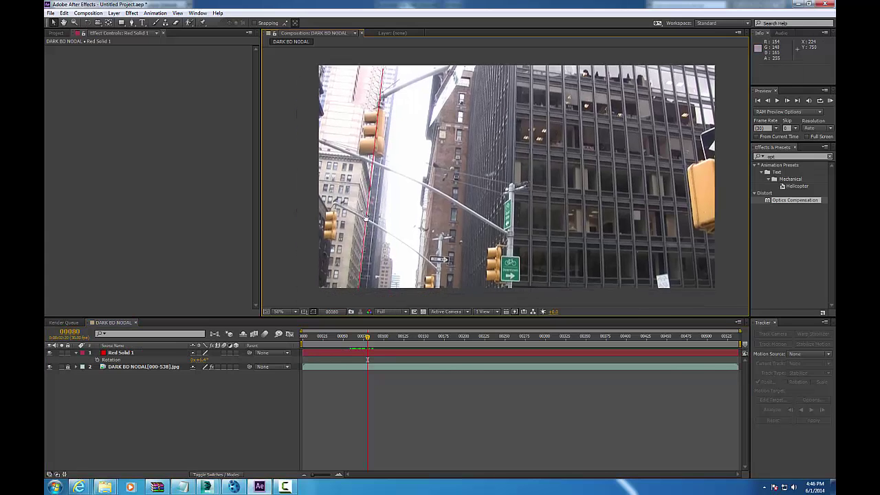
key(slash)
key(comma)
drag(351, 286, 382, 282)
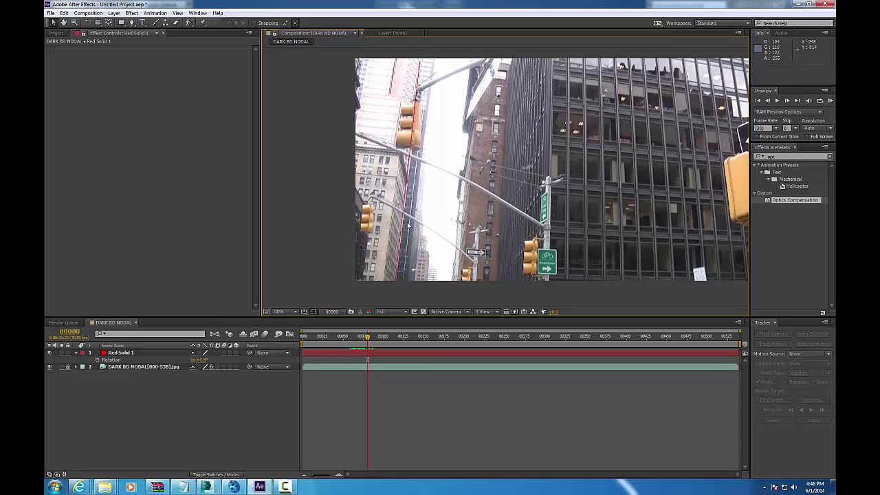
drag(406, 214, 413, 218)
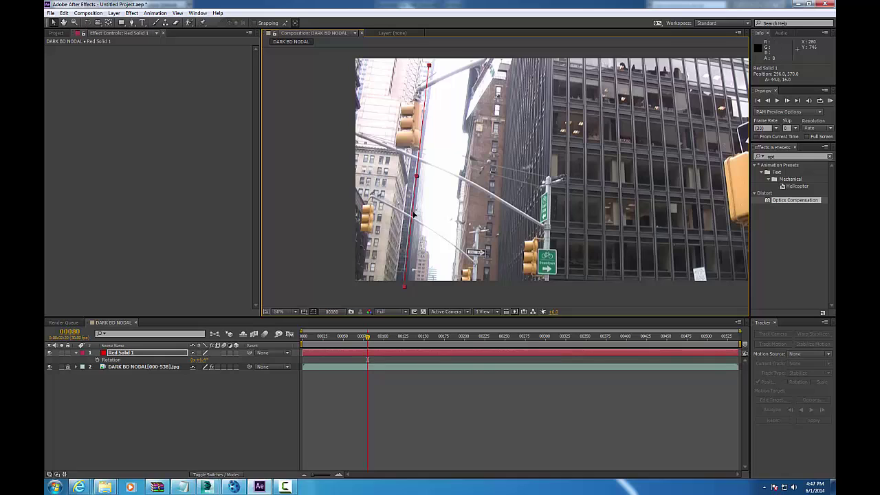
- Relock the footage layer and nudge the red line to position 291, 580 against the dark tower's edge
click(111, 369)
click(73, 49)
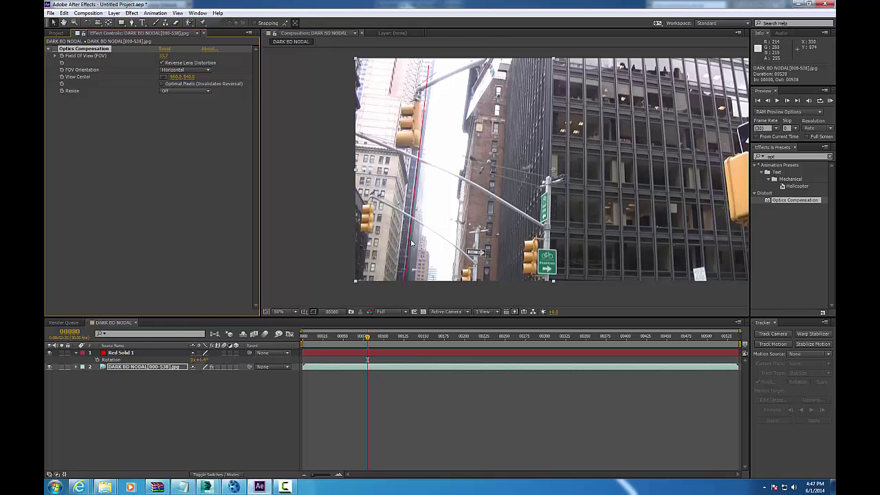
scroll(412, 191, up, 2)
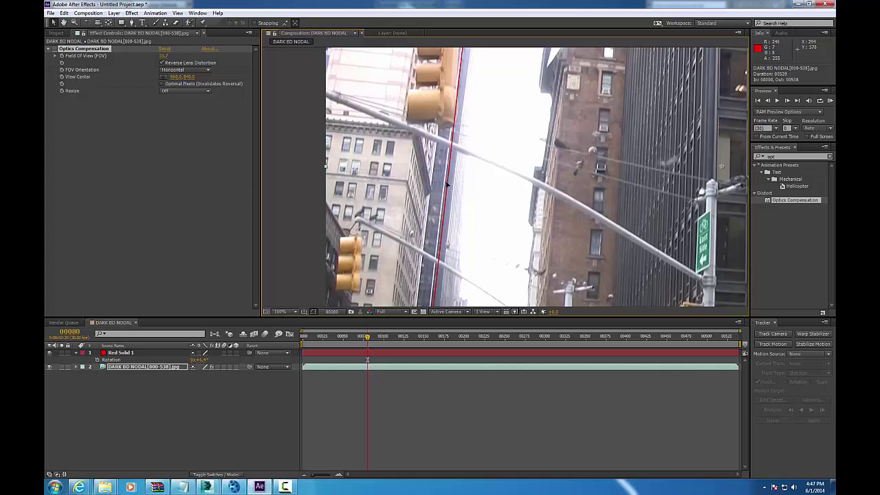
drag(447, 184, 444, 185)
key(ctrl+z)
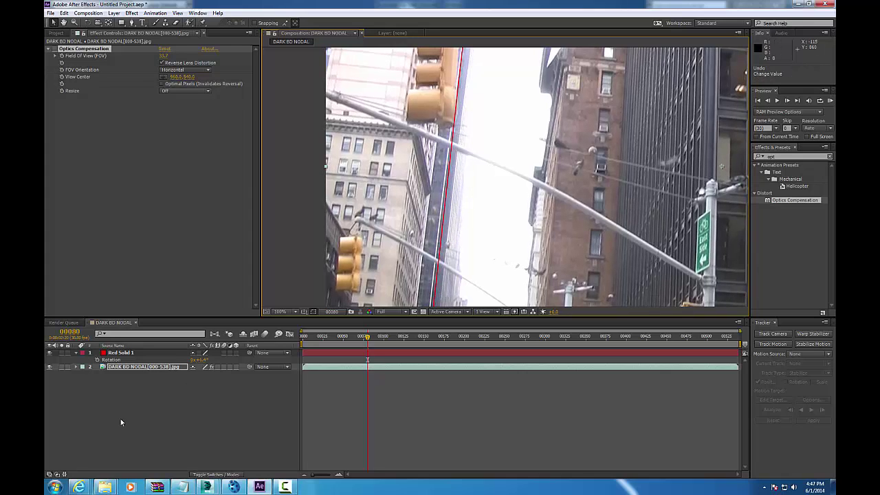
click(68, 367)
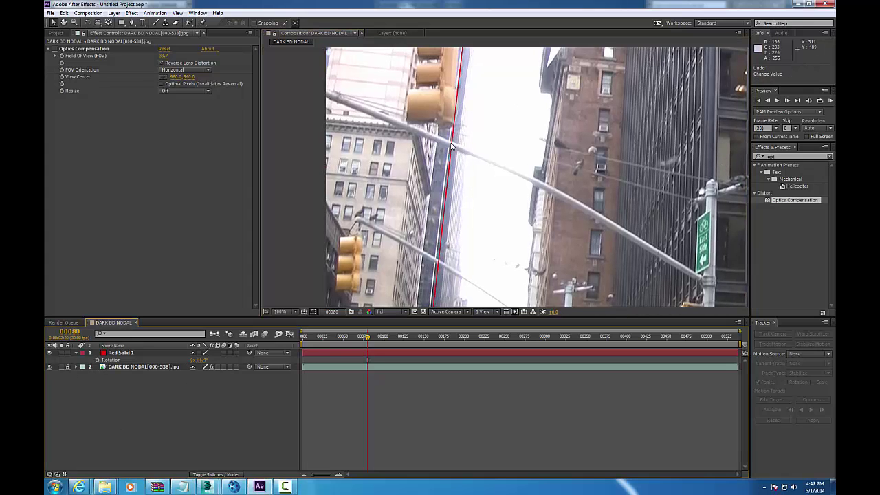
drag(452, 145, 450, 149)
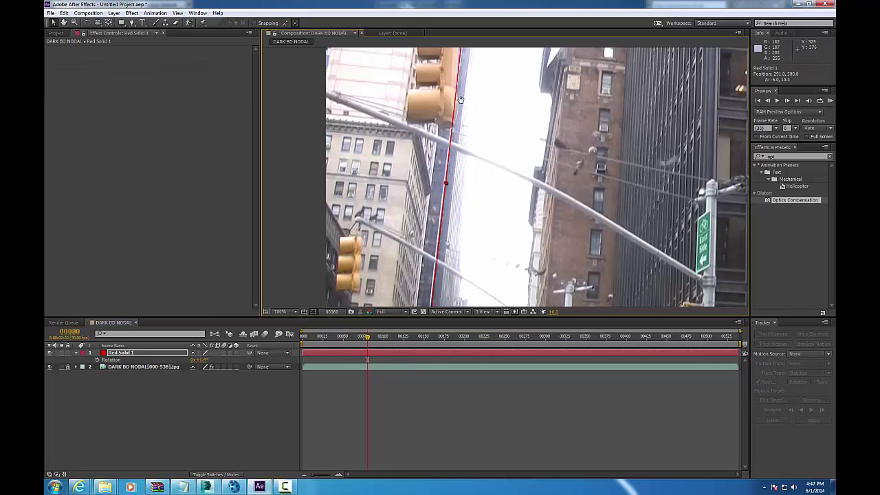
- Examine up close how straight the tower's edge runs against the red line along its full height
middle_drag(450, 249, 470, 132)
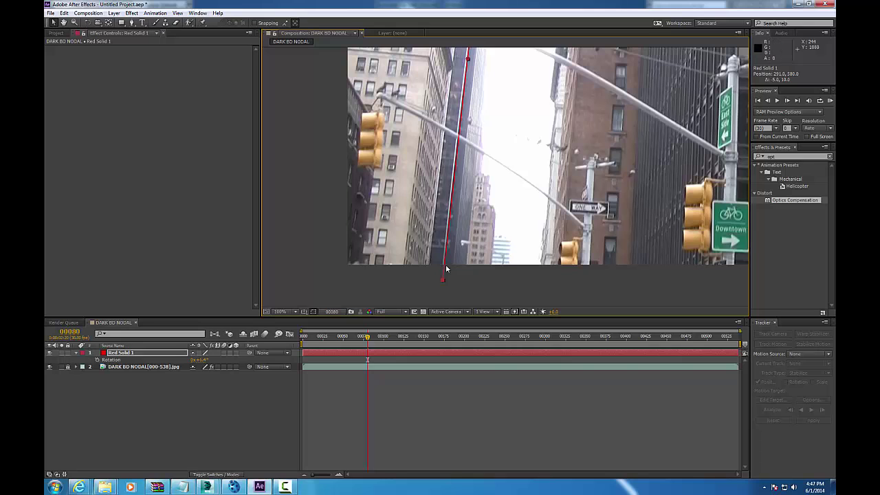
scroll(485, 65, up, 2)
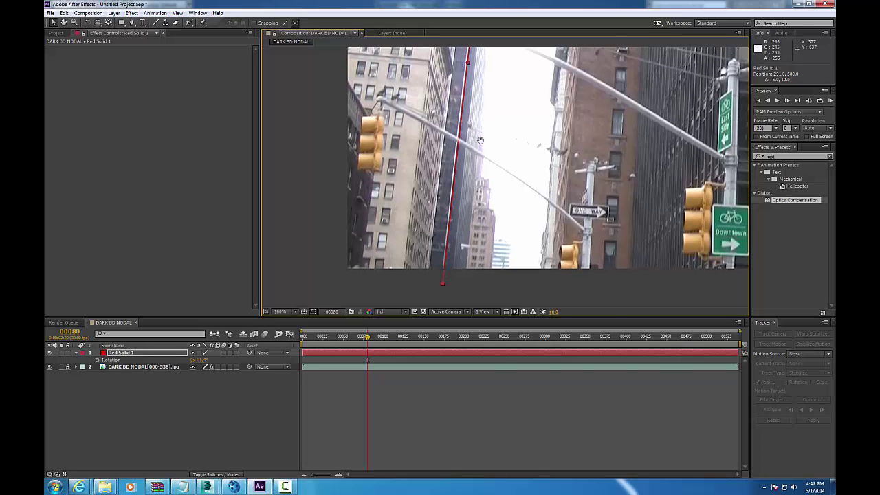
middle_drag(437, 110, 474, 181)
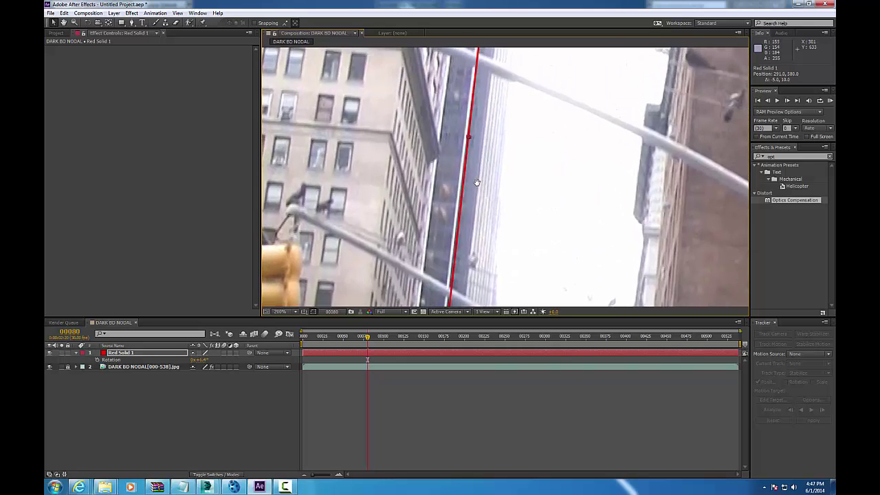
scroll(472, 167, up, 1)
scroll(427, 146, down, 4)
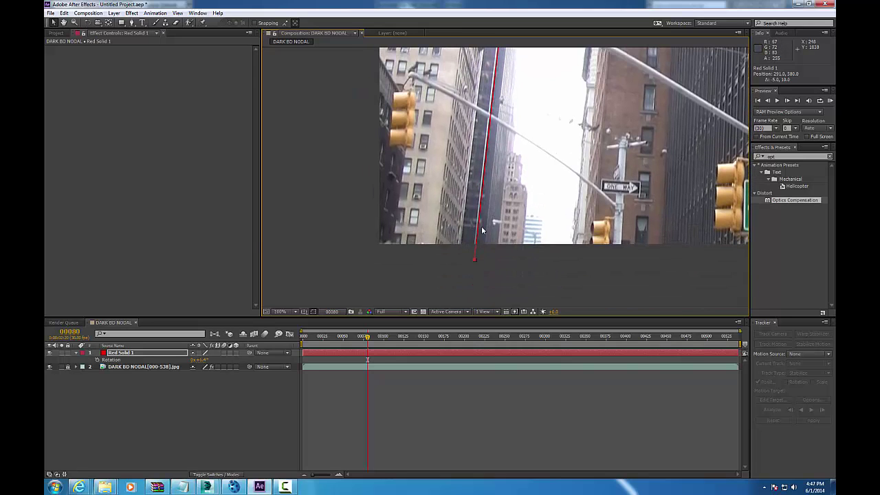
scroll(483, 230, up, 1)
middle_drag(497, 121, 447, 360)
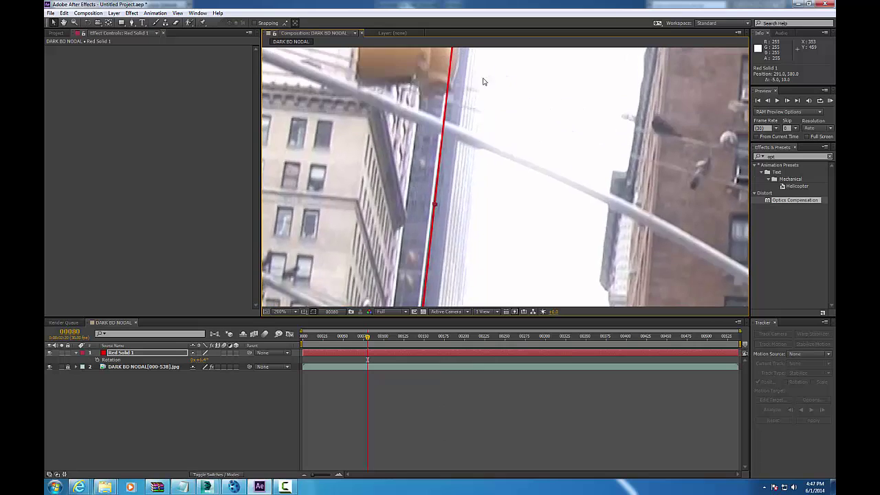
middle_drag(482, 85, 460, 274)
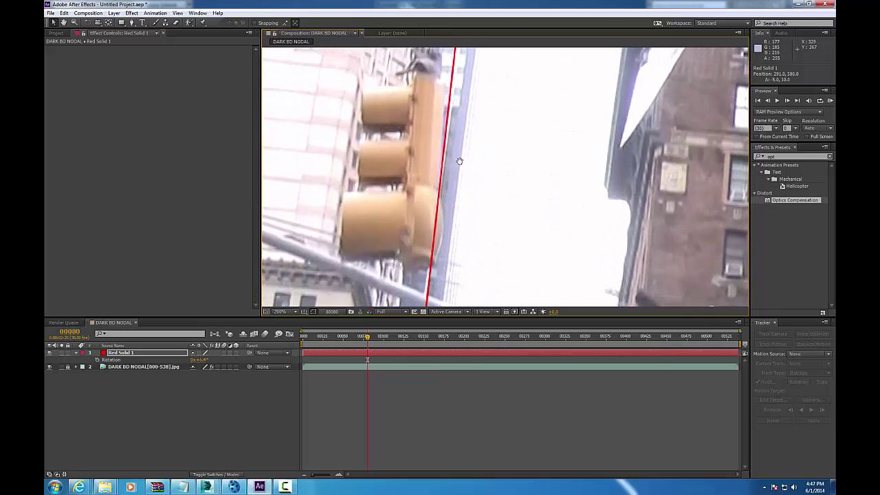
scroll(460, 220, down, 1)
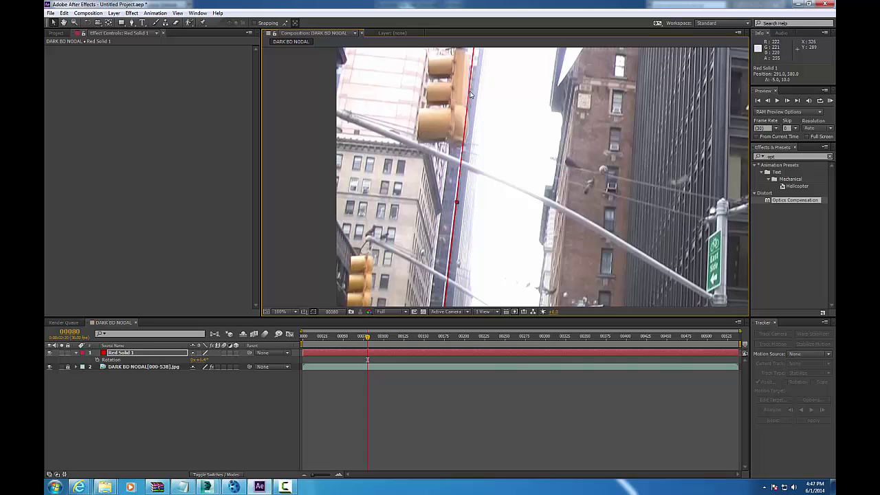
middle_drag(448, 229, 419, 161)
- Unlock the footage layer, enable its Optics Compensation effect and set the Field Of View to about 20
click(310, 371)
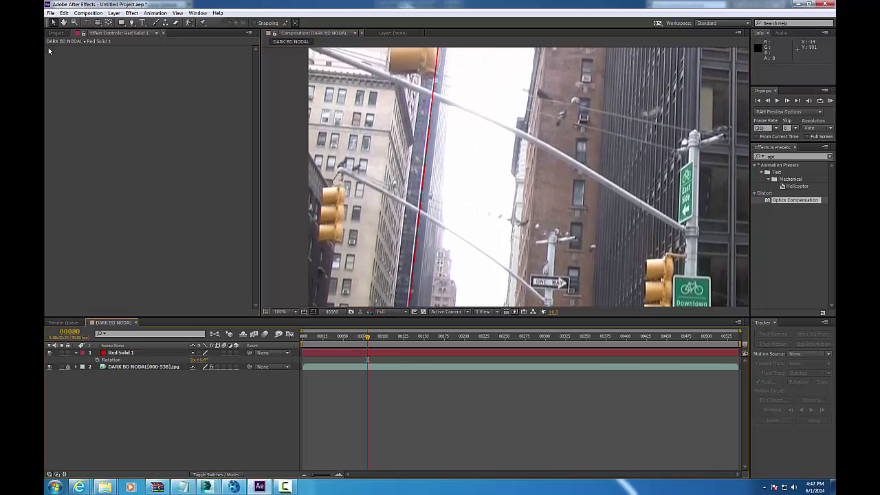
click(145, 370)
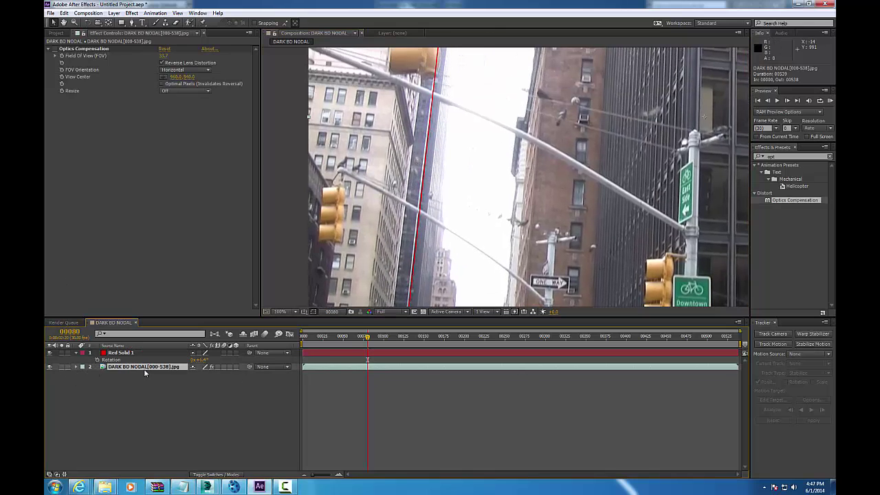
click(59, 50)
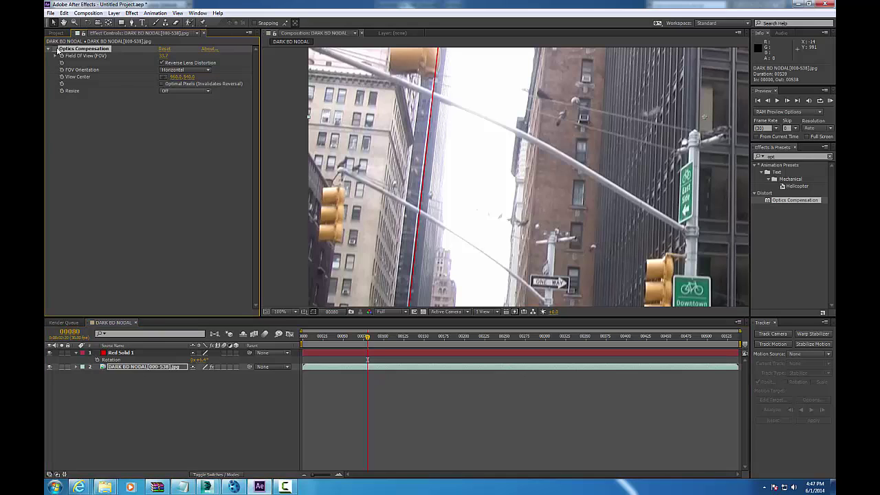
click(56, 50)
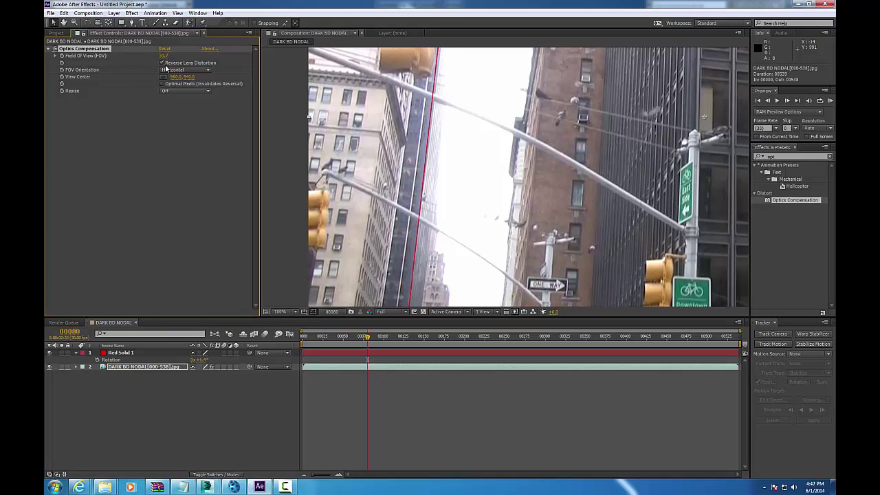
drag(164, 56, 103, 56)
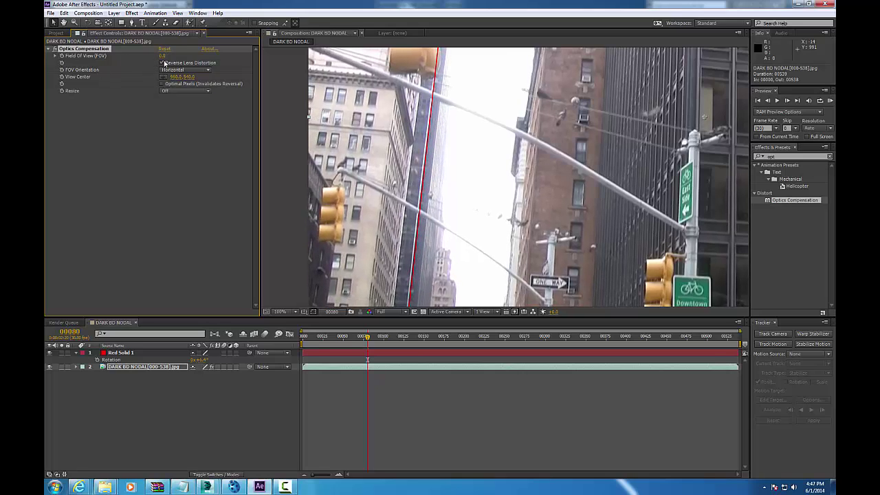
drag(164, 56, 198, 55)
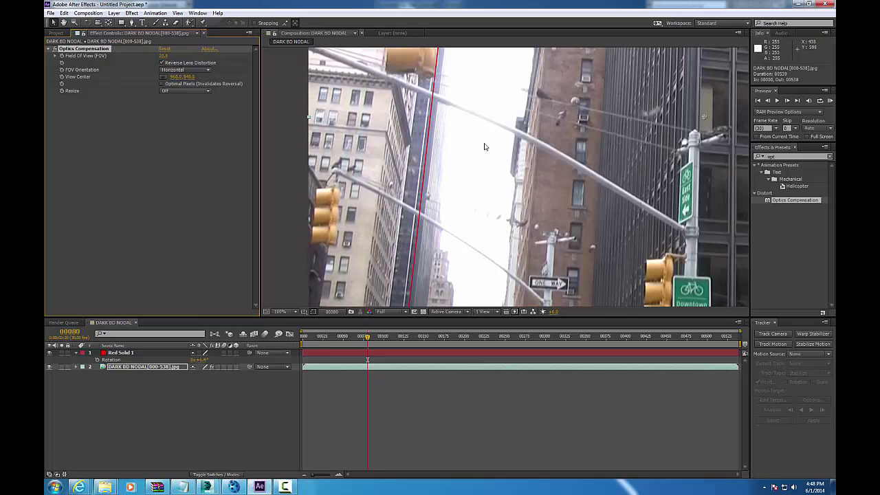
- Lock the footage layer and realign the red line to the tower's edge with 7.0° rotation and position 285, 584
click(67, 367)
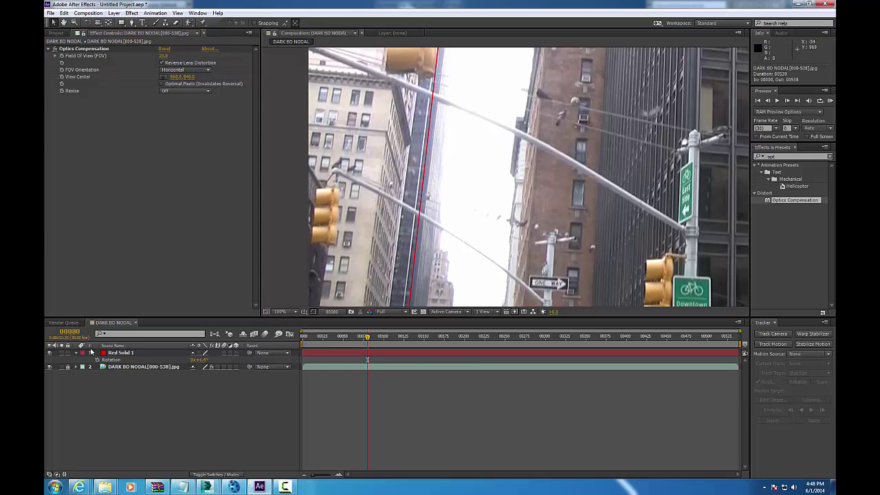
drag(428, 135, 422, 137)
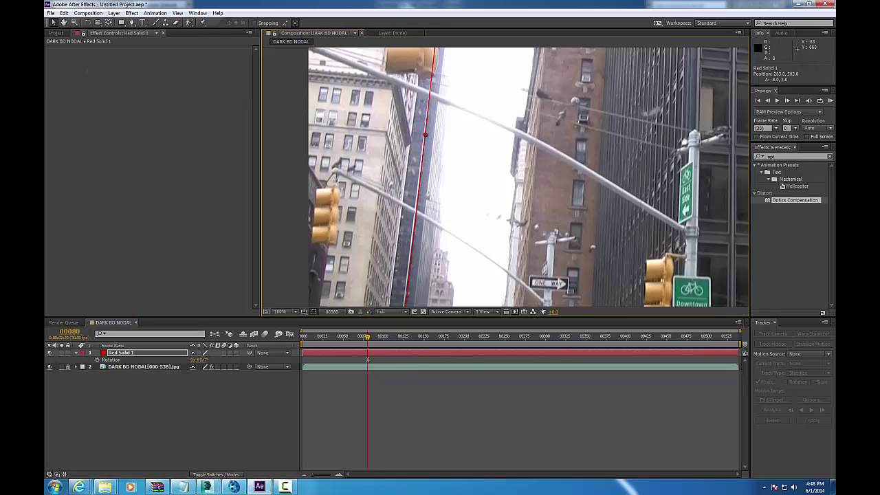
drag(199, 359, 201, 359)
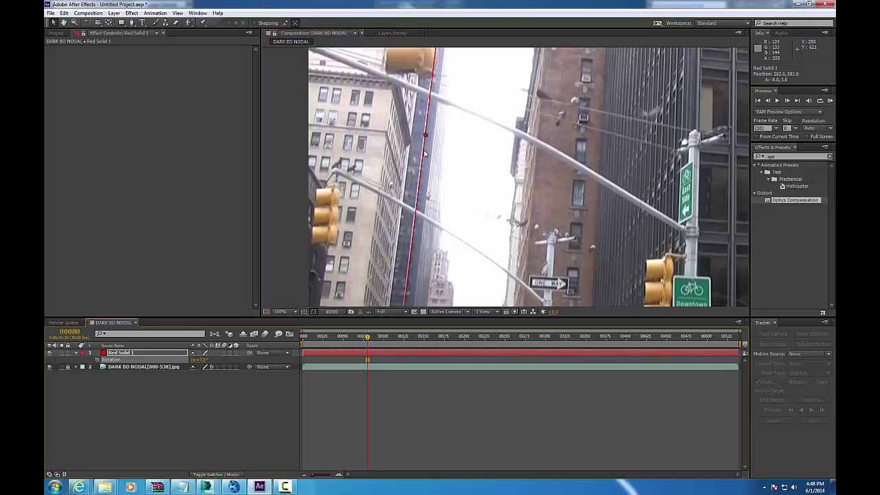
drag(423, 151, 425, 152)
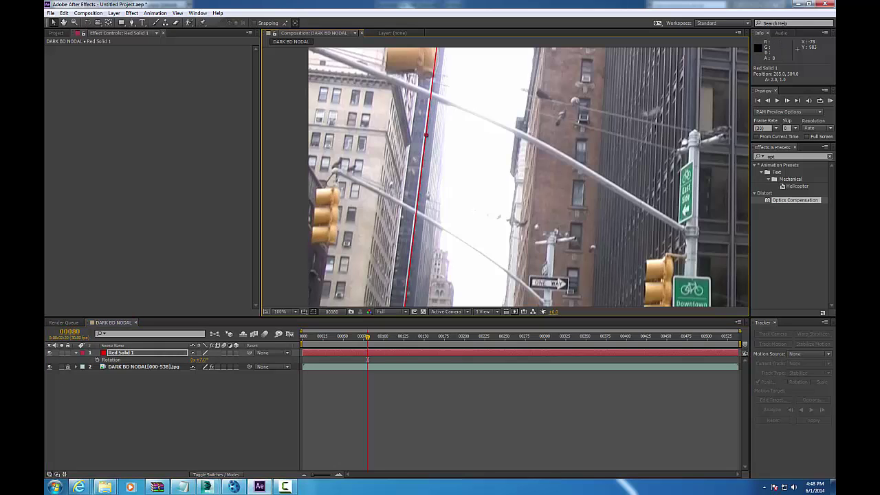
- Refine the red line's fit along the tower's edge with about 6.8° rotation and position 286, 585
drag(204, 360, 203, 359)
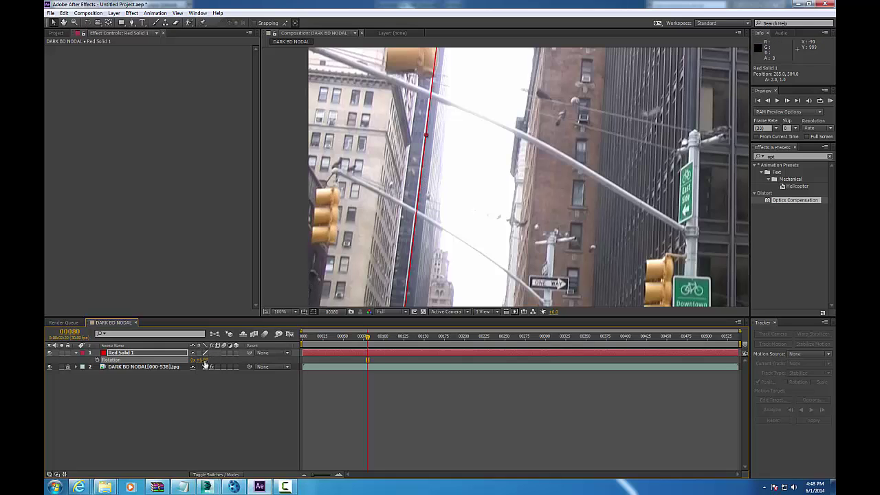
drag(201, 360, 206, 360)
drag(425, 143, 422, 138)
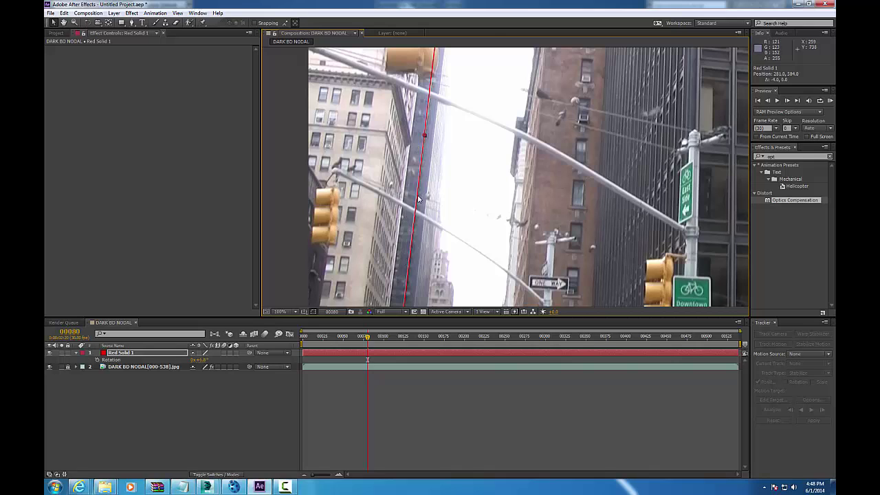
drag(416, 200, 419, 199)
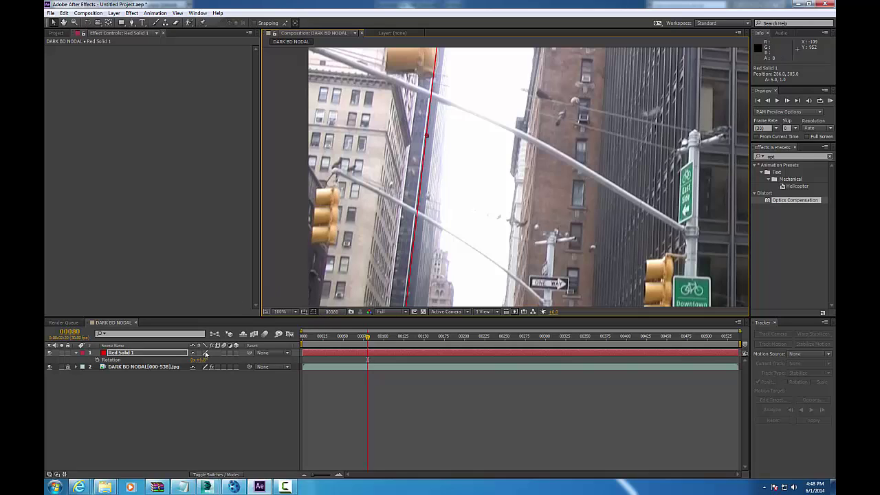
drag(199, 360, 153, 393)
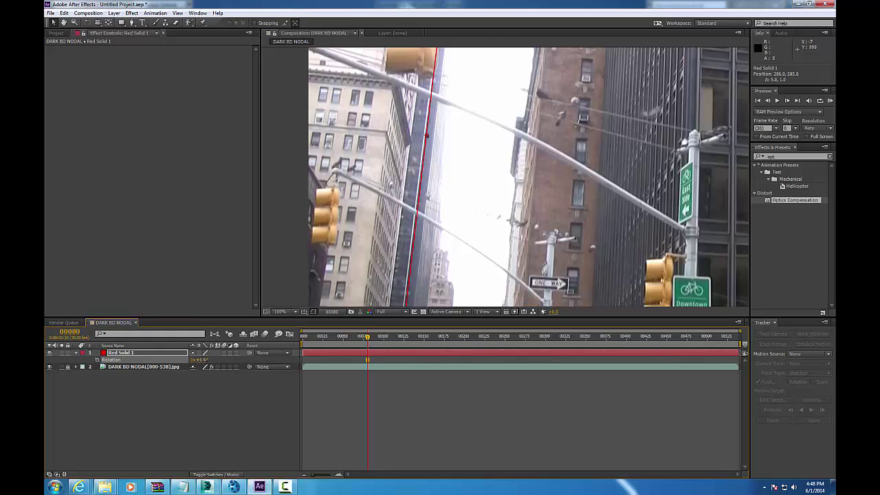
drag(199, 360, 200, 359)
- Unlock the footage layer and raise its Optics Compensation Field Of View to about 27
click(134, 371)
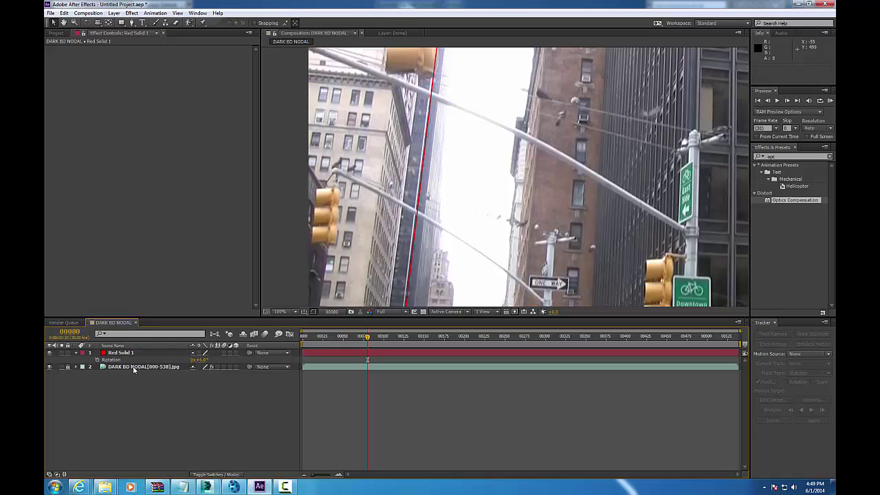
click(121, 367)
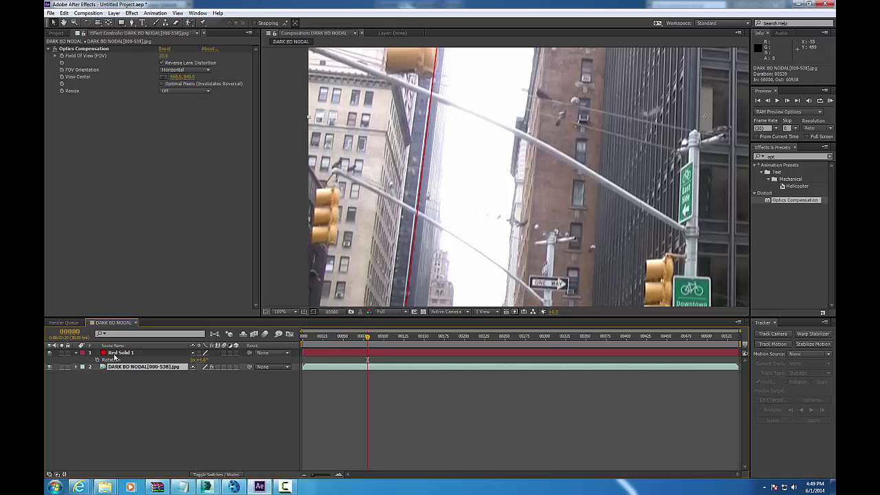
click(163, 63)
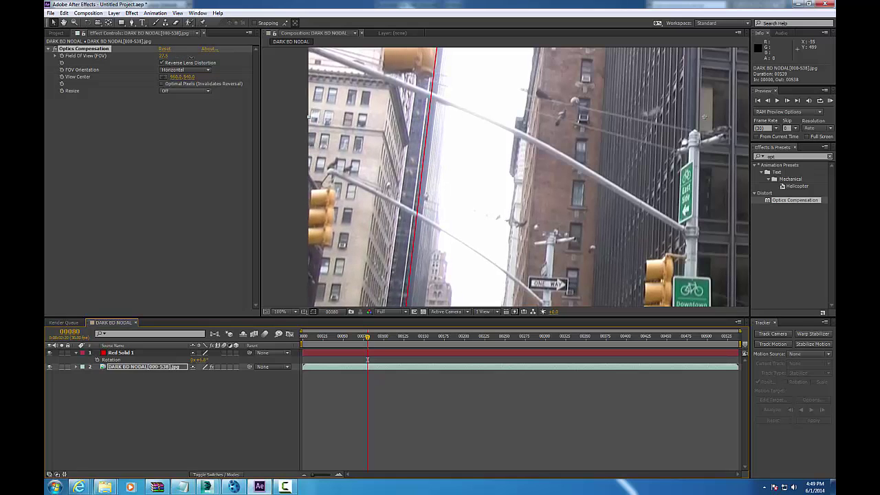
drag(195, 57, 195, 59)
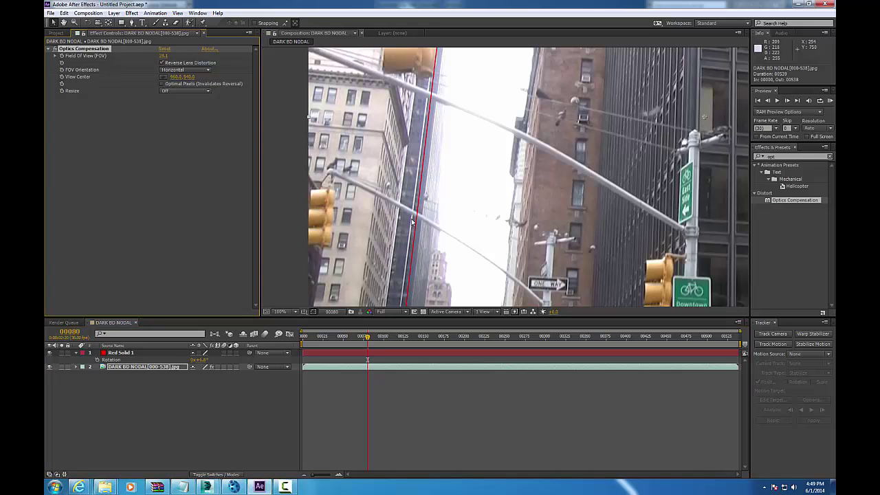
- Realign the red line with the tower's edge at position 280, 585 and 7.5° rotation
click(169, 355)
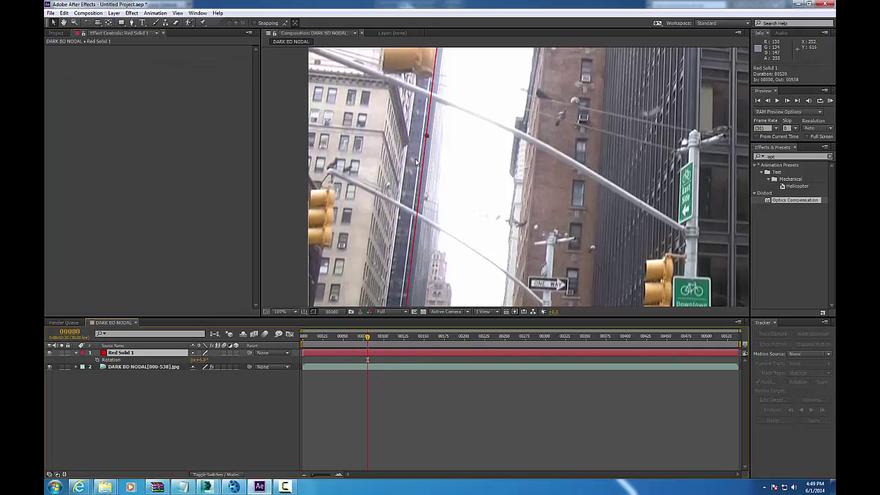
drag(426, 143, 422, 140)
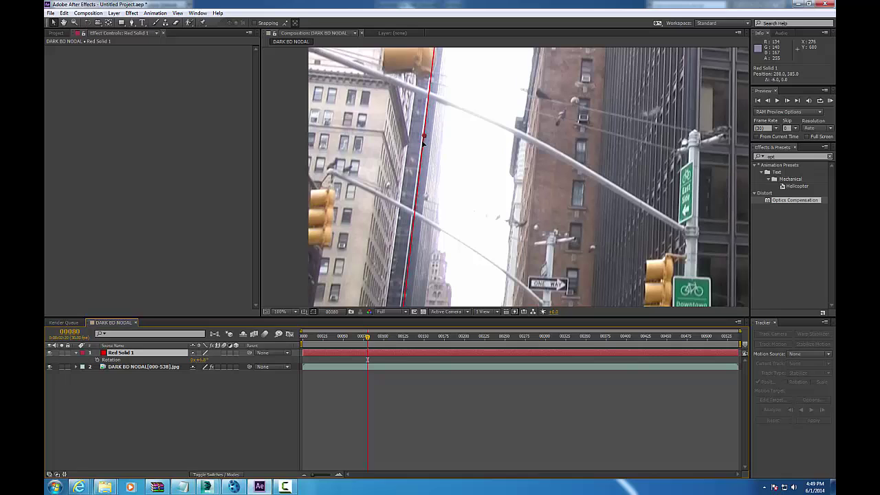
mouse_move(203, 360)
ctrl+mouse_down()
mouse_move(191, 360)
mouse_move(206, 360)
ctrl+mouse_up()
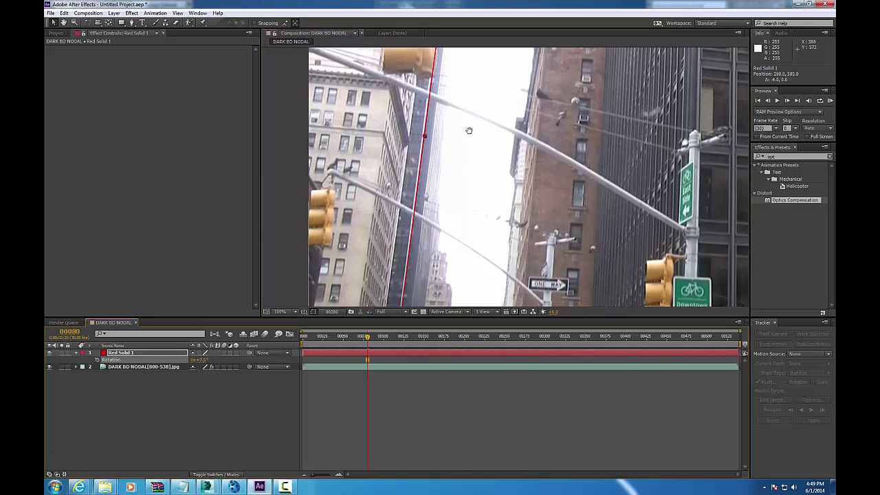
- At frame 475, move the red line to position 980, 851 and rotate it to 90° so it lies horizontally
scroll(467, 130, down, 2)
mouse_move(677, 337)
mouse_down()
mouse_move(693, 338)
mouse_move(686, 350)
mouse_up()
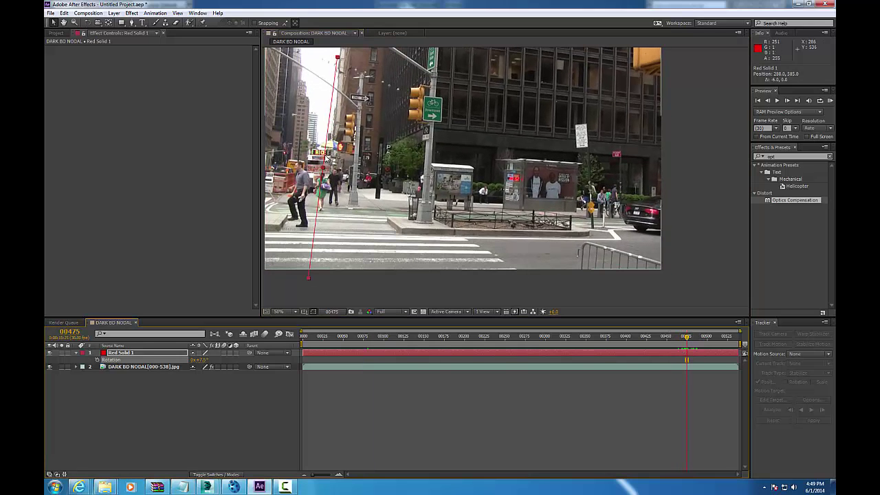
drag(321, 184, 465, 240)
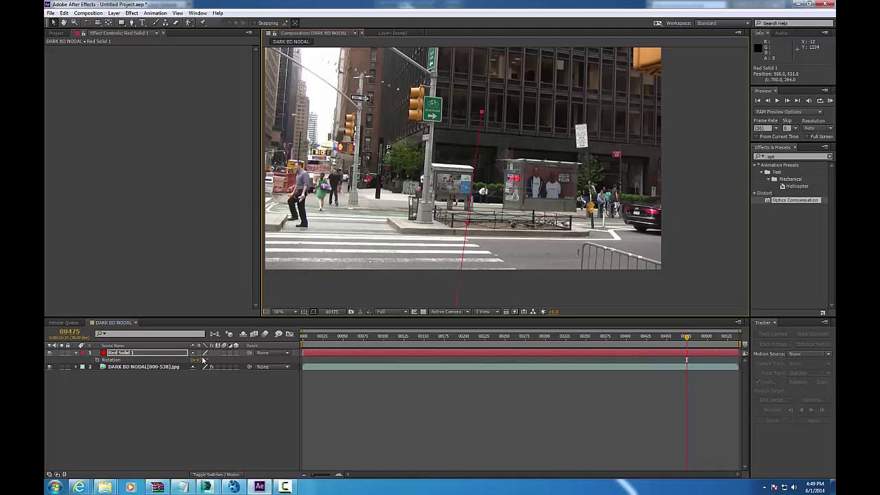
drag(203, 360, 584, 391)
- Undo the accidental change to the footage layer and lock that layer
drag(483, 233, 461, 247)
key(ctrl+z)
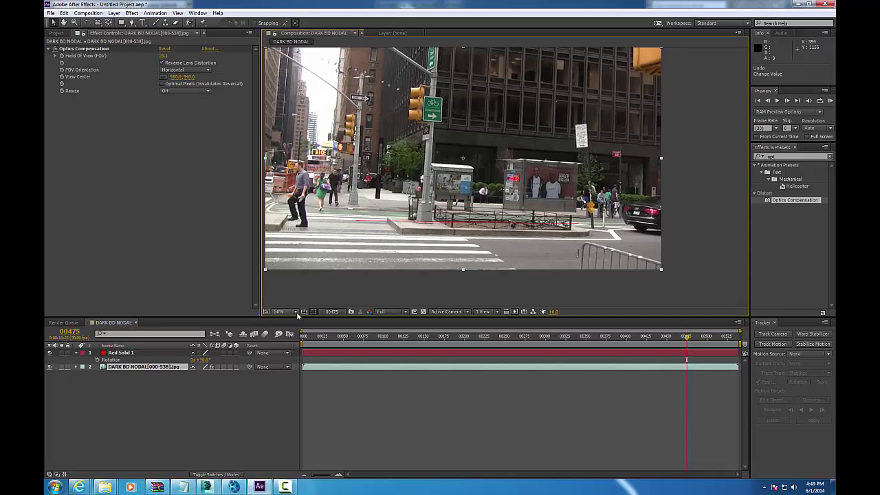
click(71, 371)
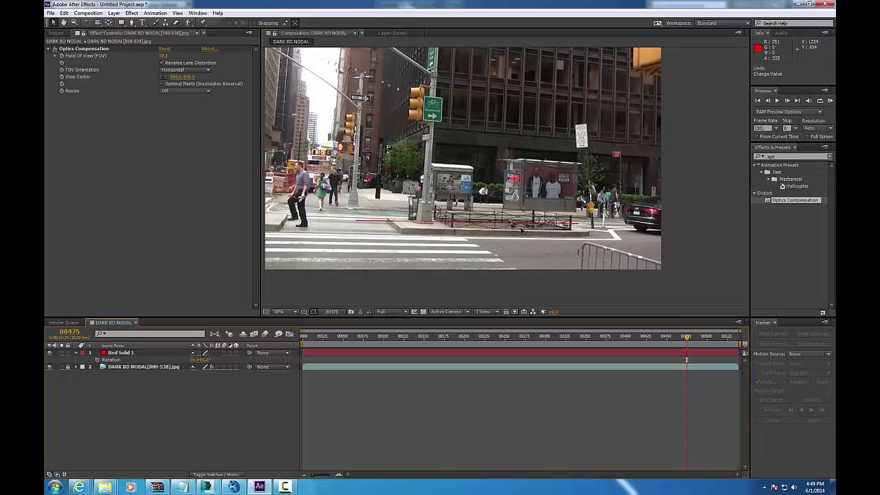
- Lay the red line along the nearest crosswalk stripes at position 534, 1005 with about 90.5° rotation
drag(540, 222, 425, 259)
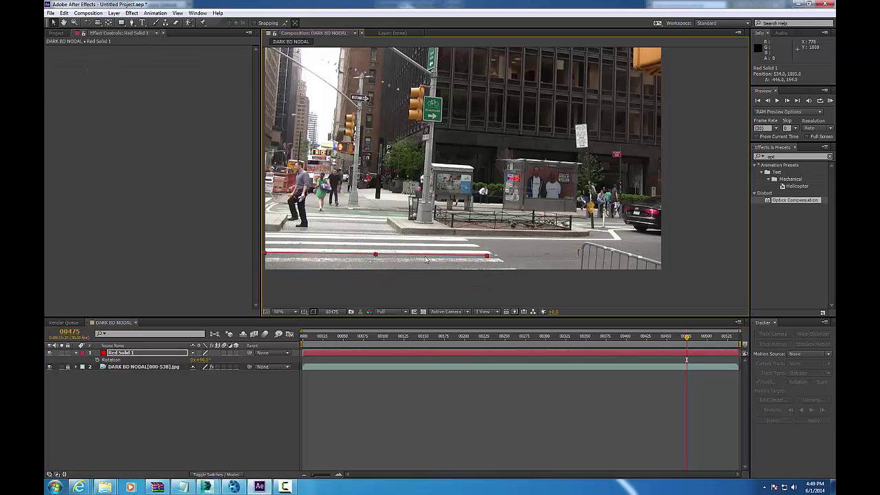
key(alt+shift+r)
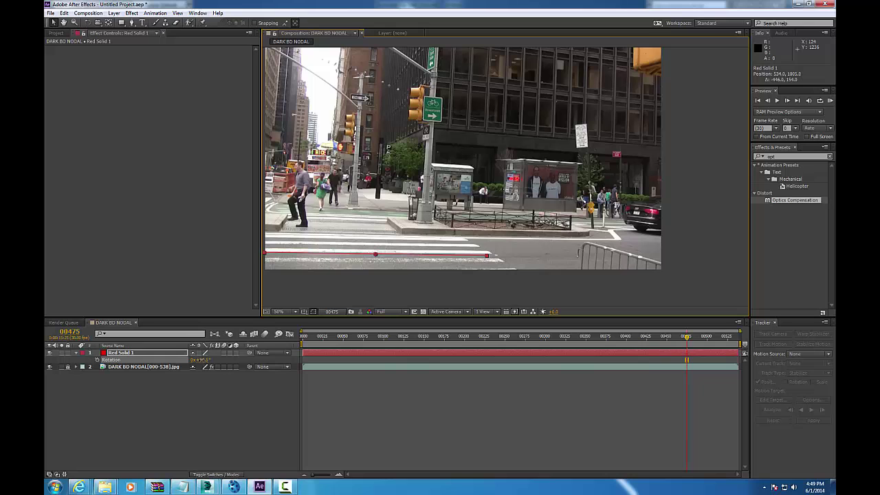
ctrl+drag(201, 360, 202, 359)
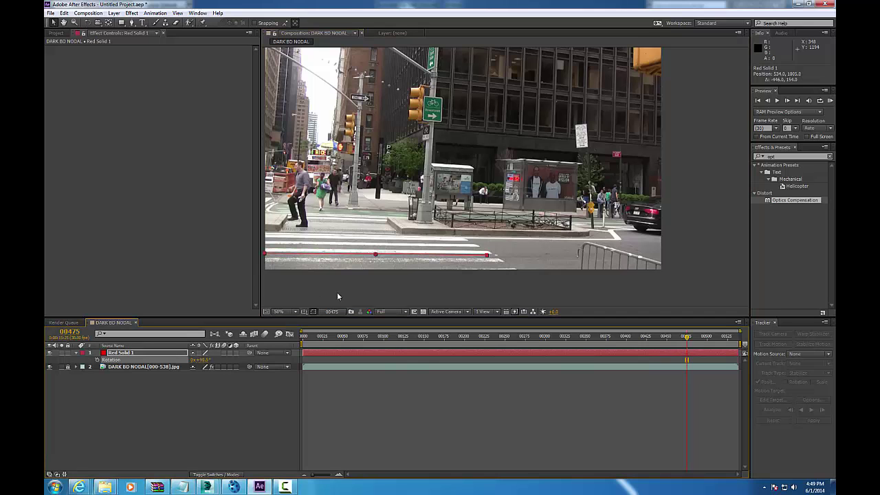
- Move the red line onto the curb below the railing, near position 1062, 884, and rotate it to about 91.2°
scroll(336, 293, up, 1)
middle_drag(339, 292, 611, 204)
drag(442, 242, 657, 192)
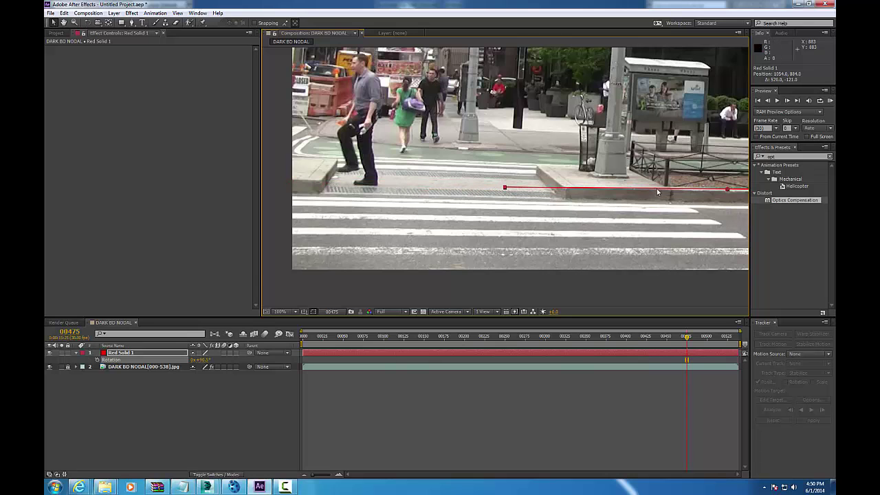
middle_drag(657, 191, 425, 200)
drag(554, 201, 557, 201)
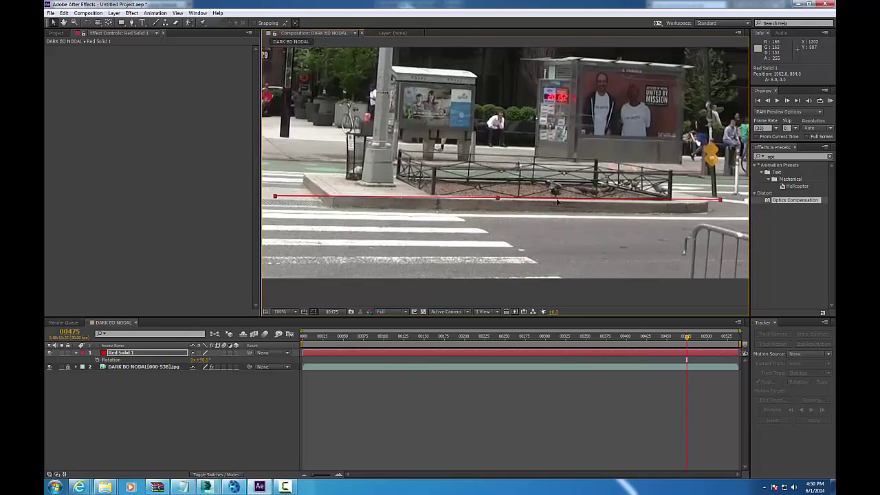
key(Right)
key(Right)
key(Right)
key(Right)
key(Right)
key(Right)
key(Right)
key(Right)
drag(207, 367, 207, 366)
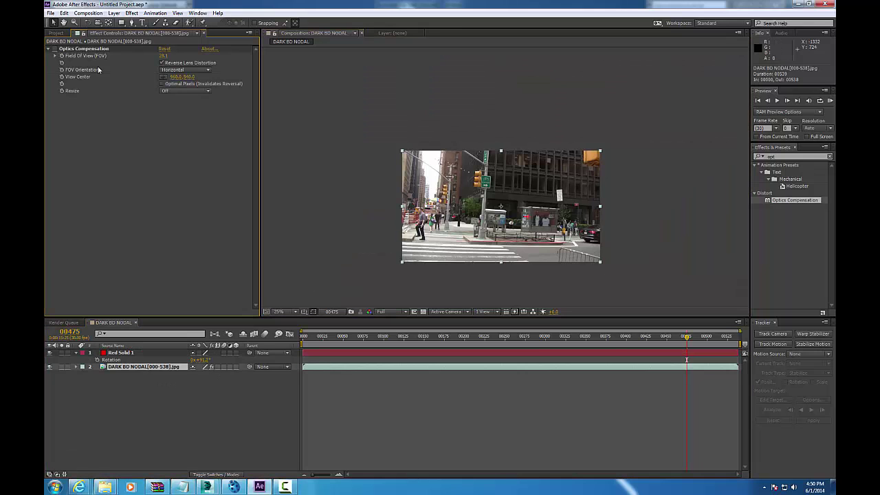
- Toggle Optics Compensation off and on to compare the curb against the red line, and review the effect's settings
scroll(515, 198, up, 2)
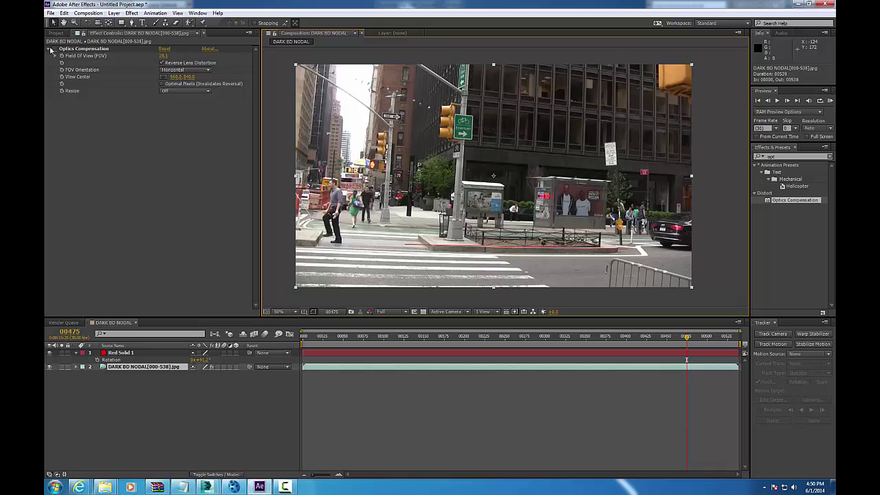
click(55, 50)
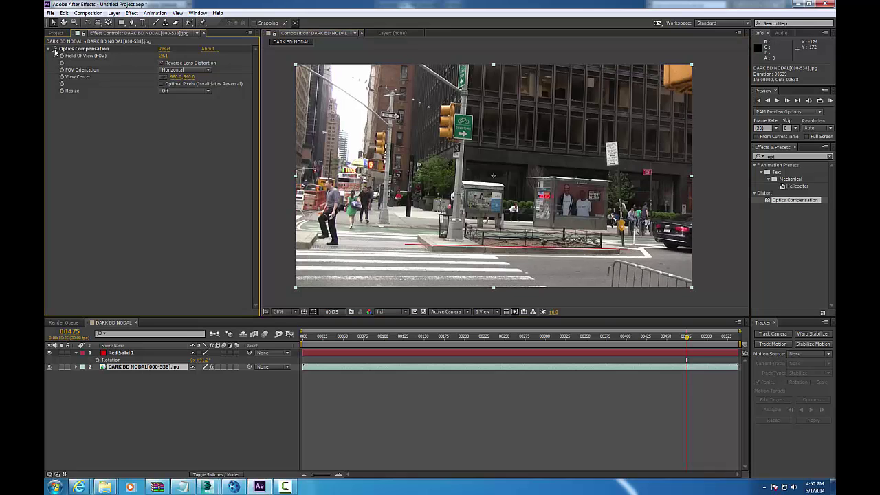
click(55, 50)
click(55, 51)
click(55, 50)
click(55, 50)
click(55, 50)
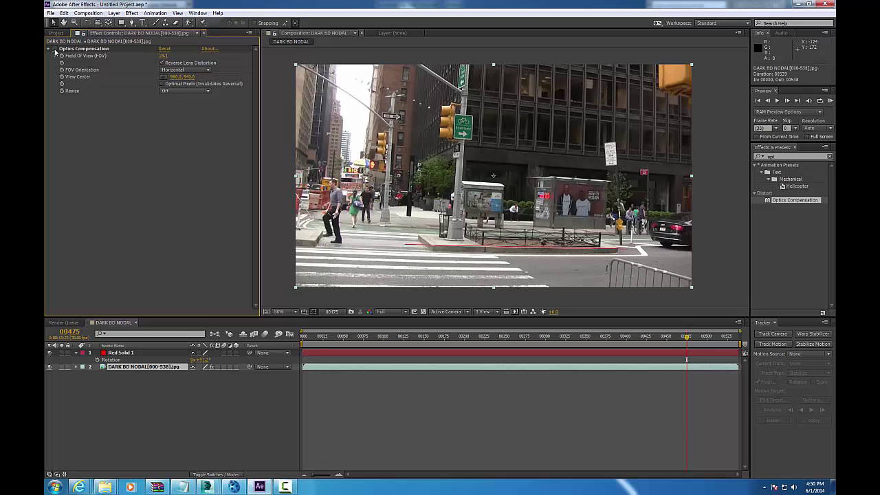
click(55, 50)
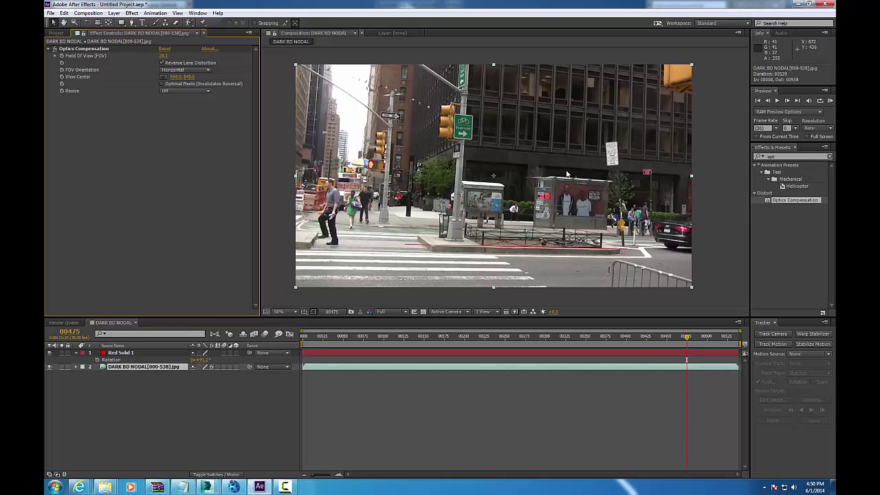
scroll(543, 186, down, 1)
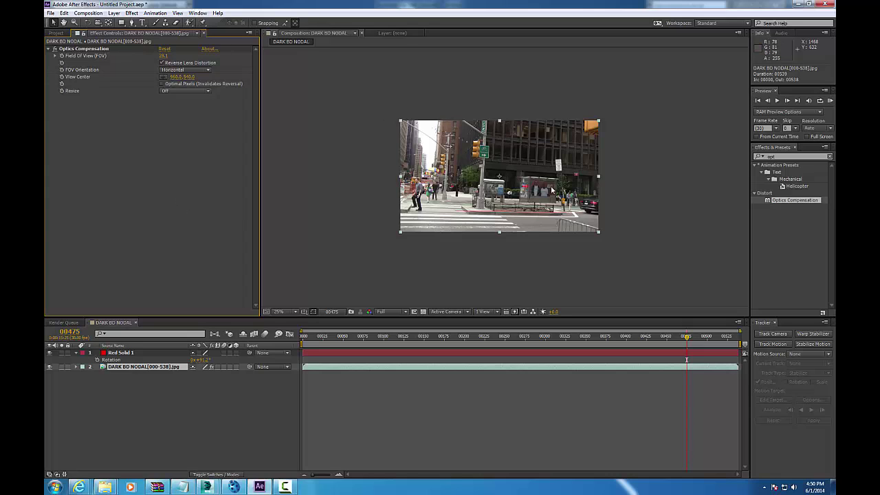
click(145, 48)
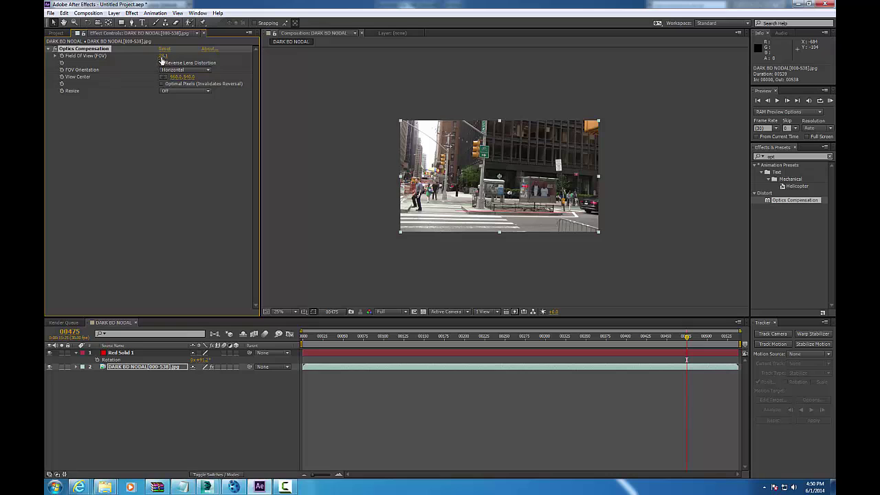
click(163, 63)
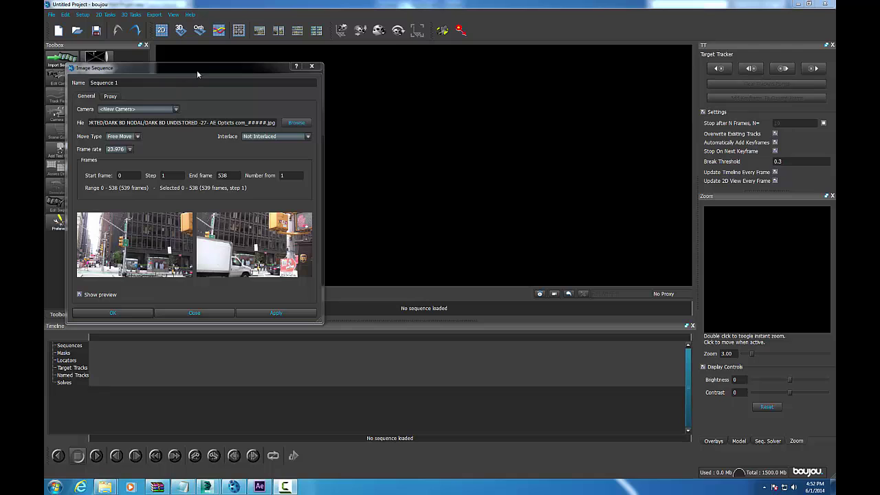
- In boujou, import the undistorted DARK BD image sequence with move type Nodal Pan and a frame rate of 30
drag(197, 70, 283, 59)
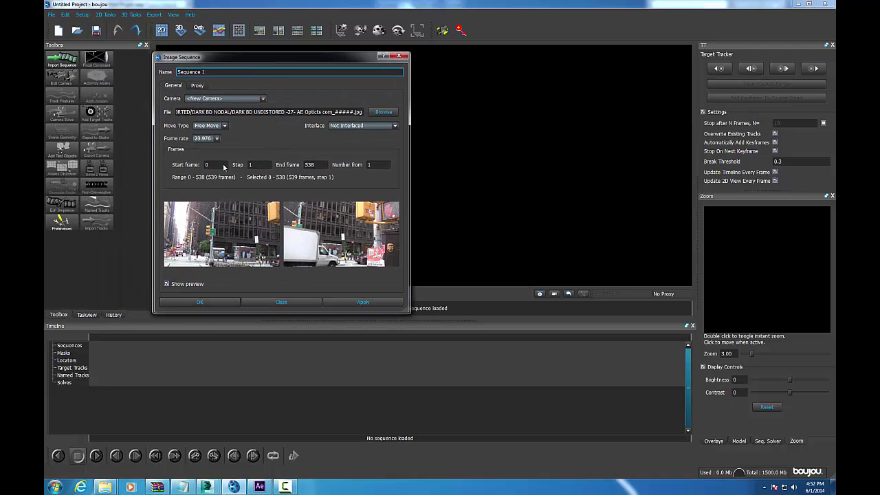
click(206, 126)
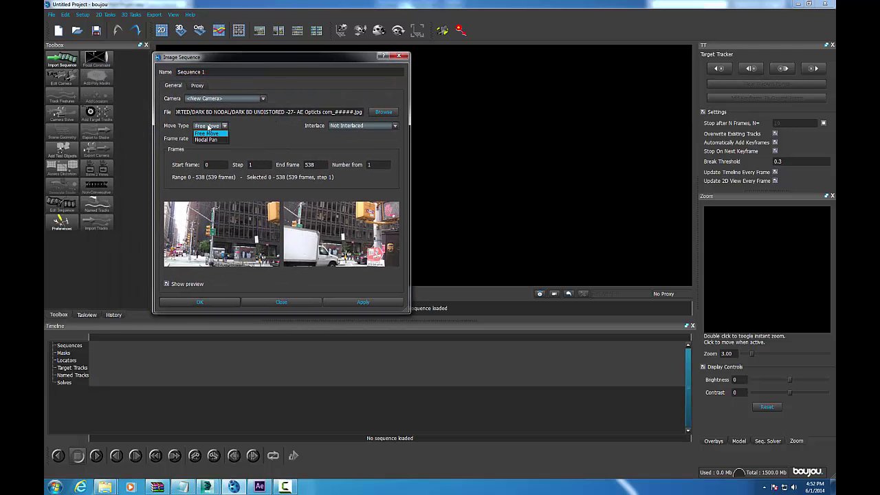
click(207, 141)
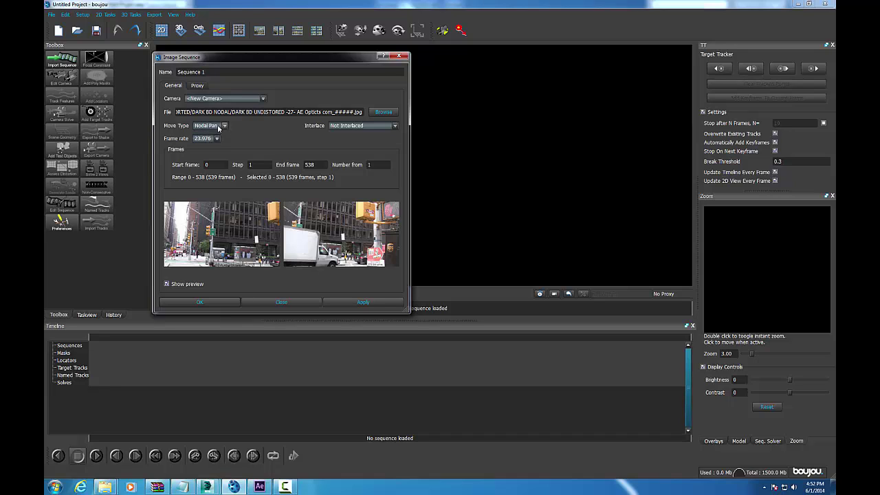
click(217, 138)
click(218, 180)
click(369, 304)
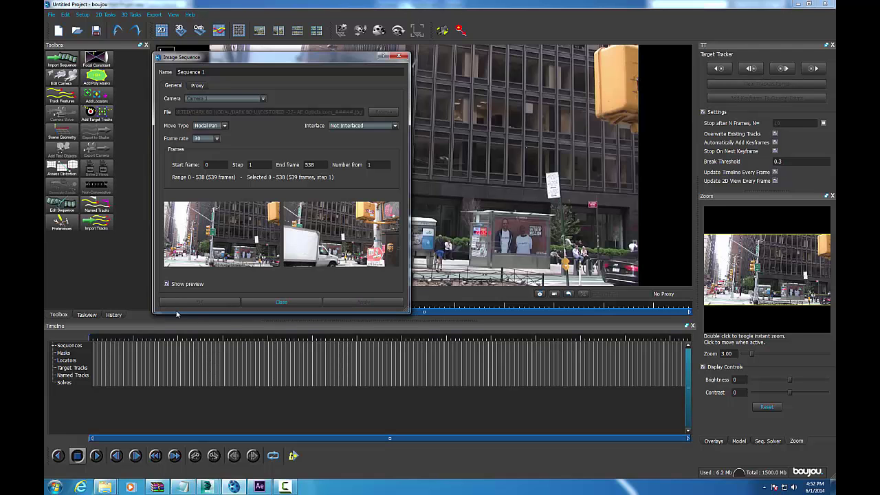
click(276, 303)
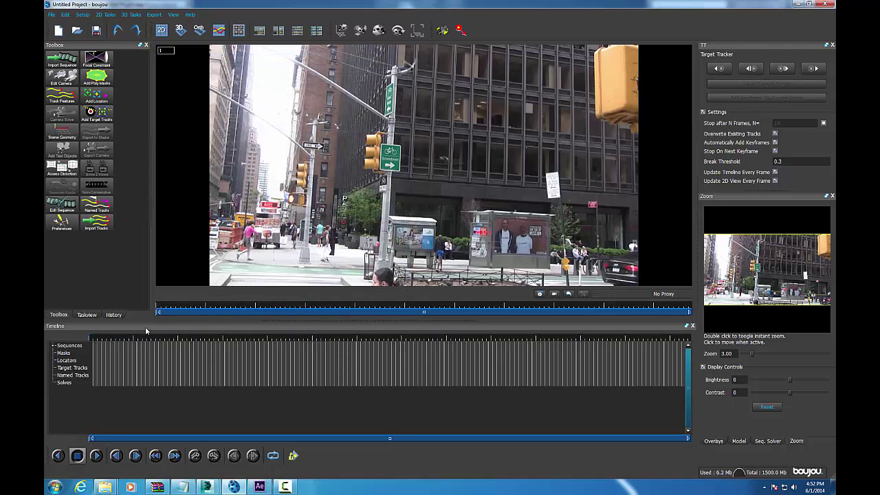
- Preview the imported footage and run feature tracking on all frames of Sequence 1
drag(167, 307, 415, 314)
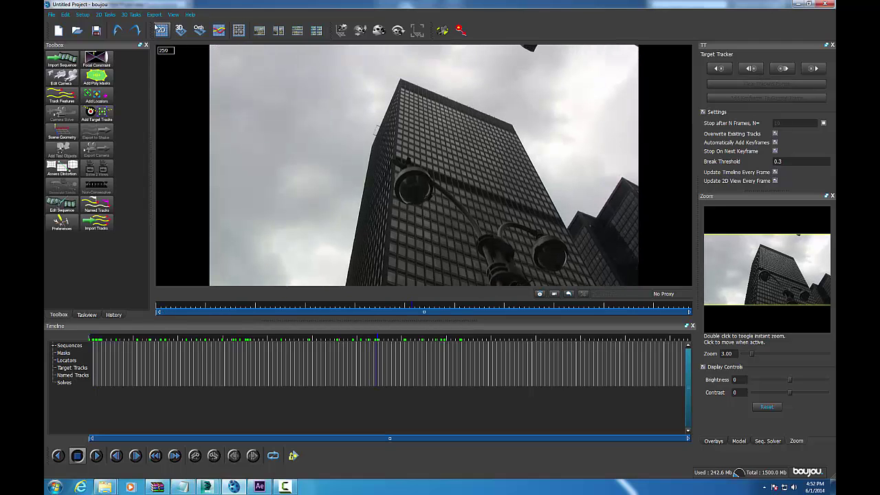
click(69, 97)
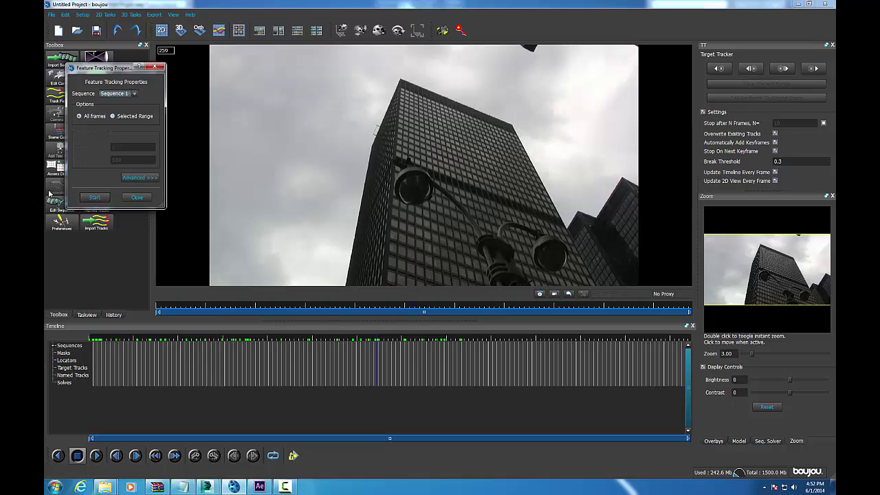
click(94, 198)
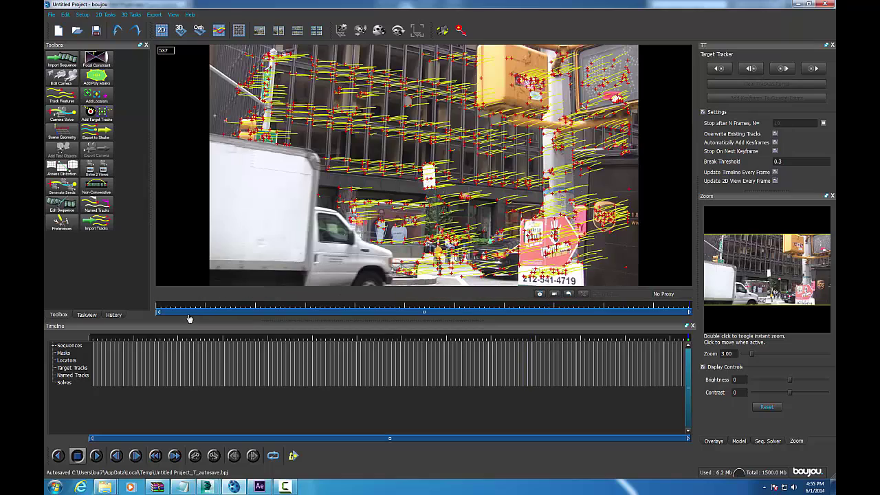
- Go to frame 285 and add two locators, one on each outer roof corner of the tall building
drag(179, 308, 440, 298)
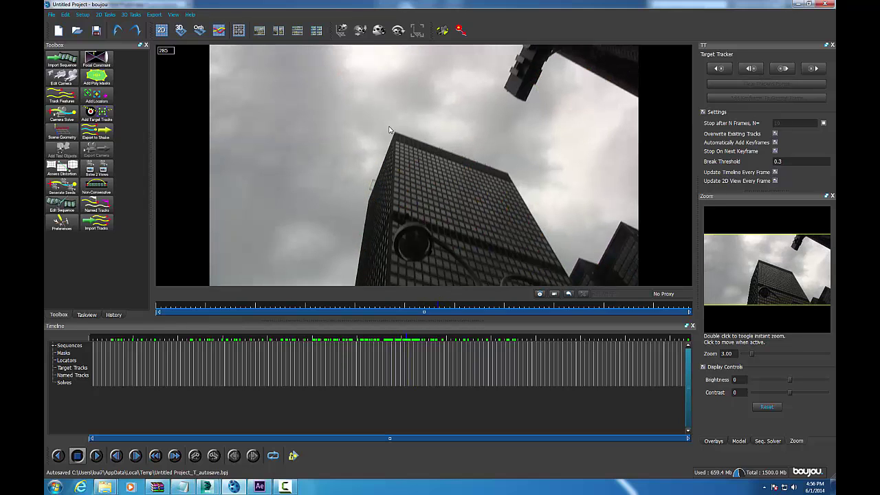
click(99, 101)
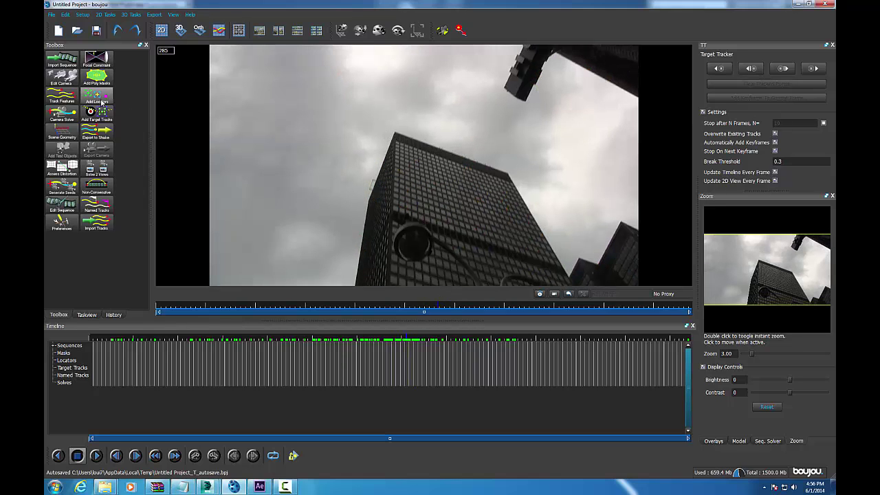
click(505, 172)
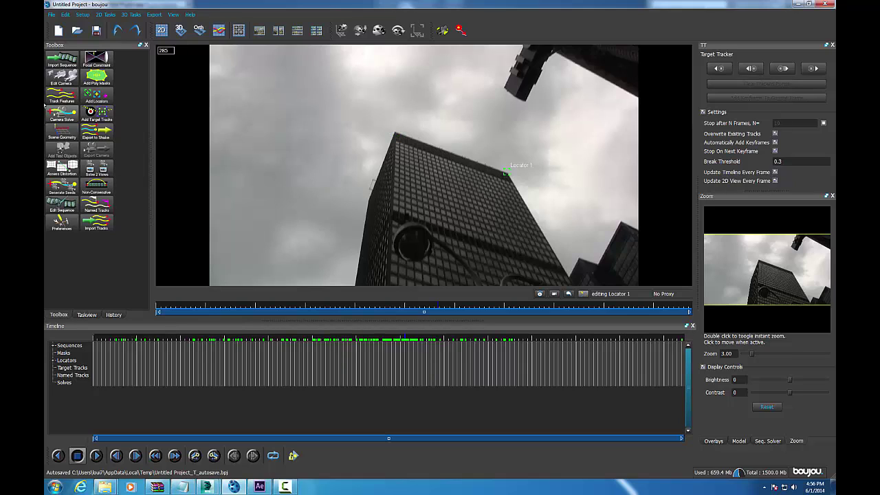
click(97, 96)
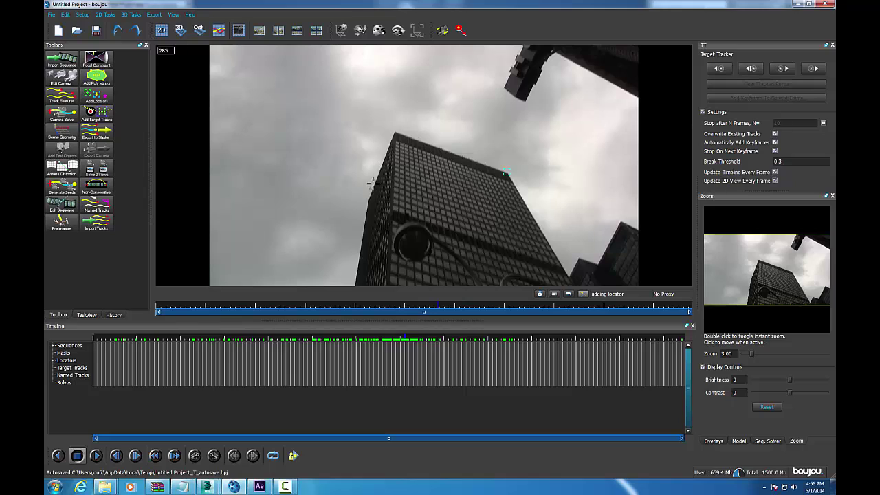
click(371, 181)
- Delete both locators from the project
click(56, 363)
ctrl+click(74, 375)
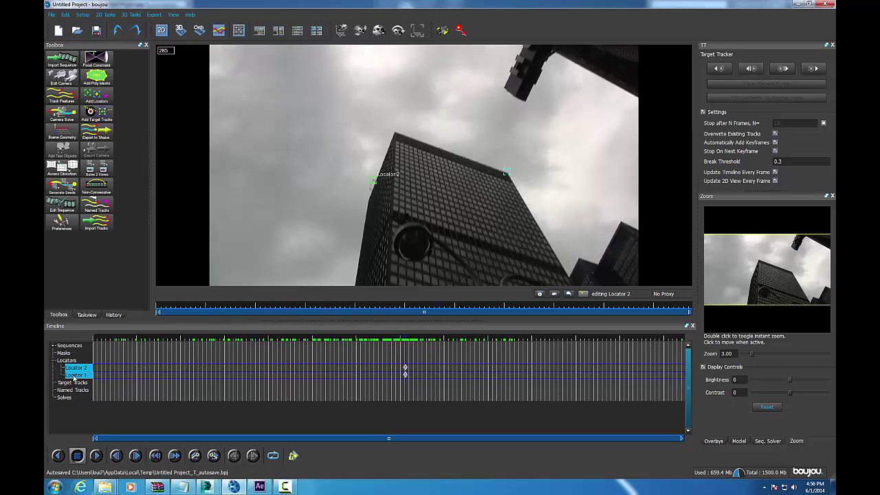
right_click(74, 377)
click(86, 378)
right_click(81, 368)
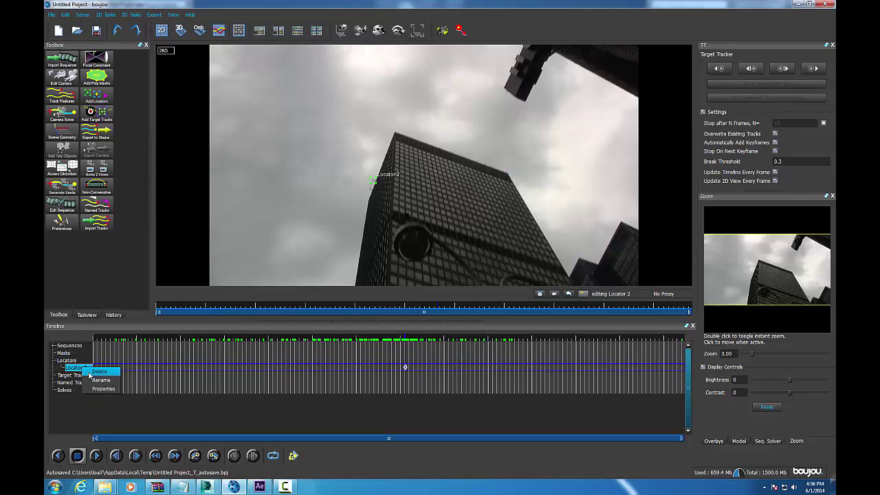
click(97, 372)
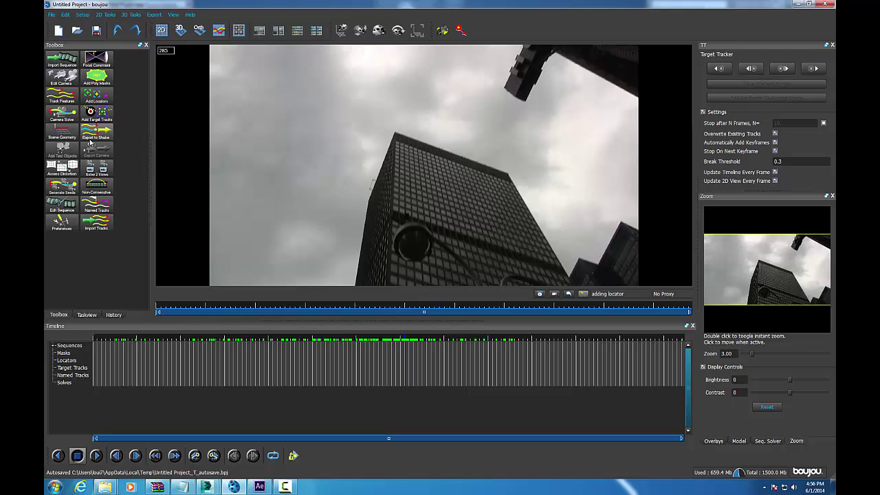
- Show the advanced feature tracking properties and test high and low Sensitivity against the feature preview
click(62, 95)
drag(91, 73, 256, 96)
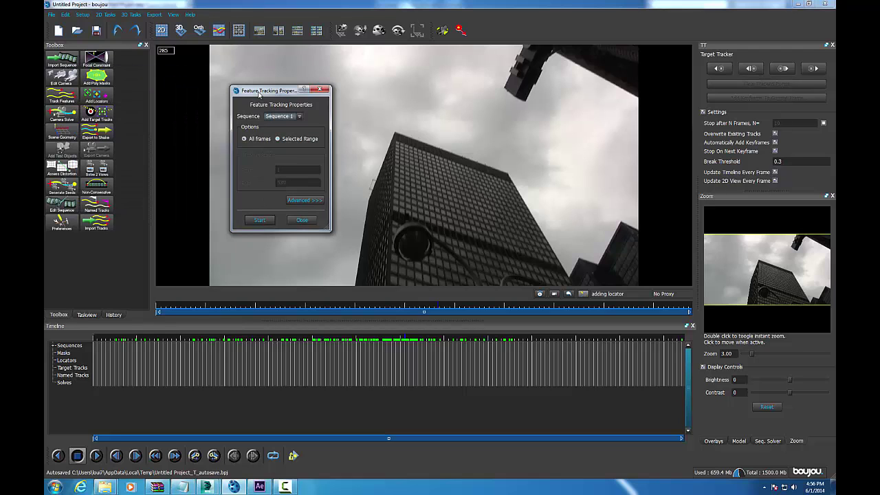
drag(326, 227, 507, 302)
click(484, 272)
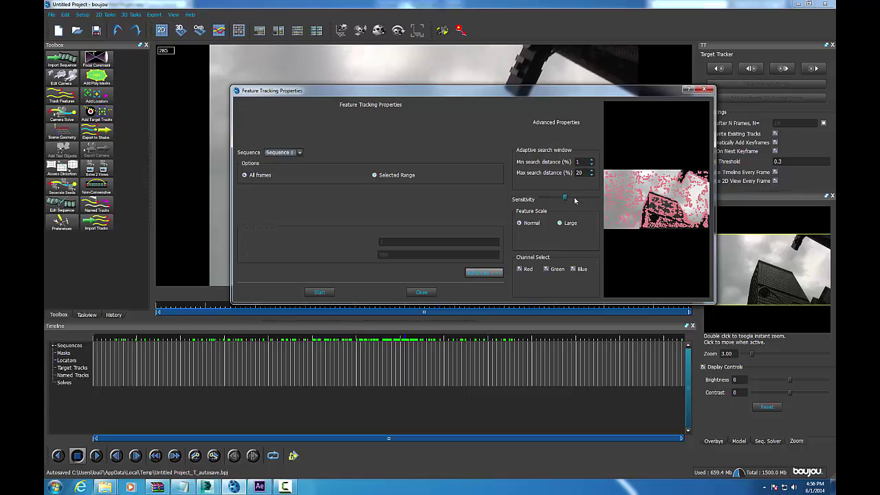
drag(567, 200, 589, 202)
drag(517, 92, 442, 72)
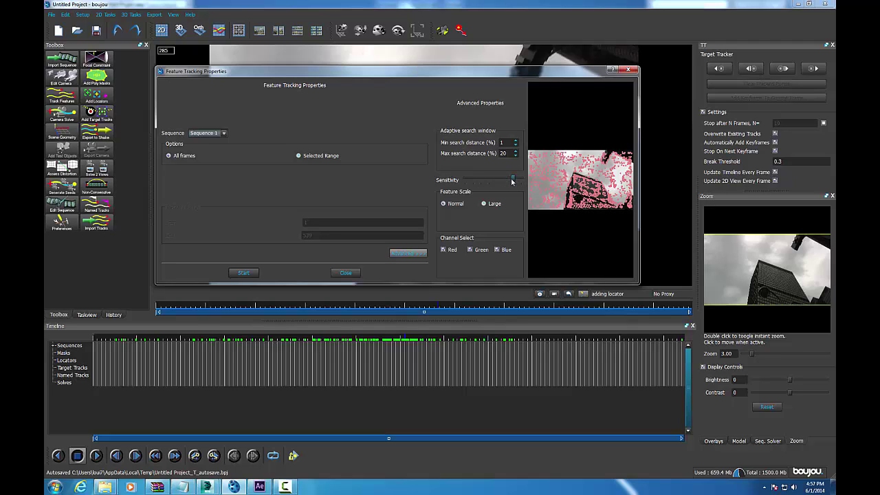
drag(512, 181, 473, 180)
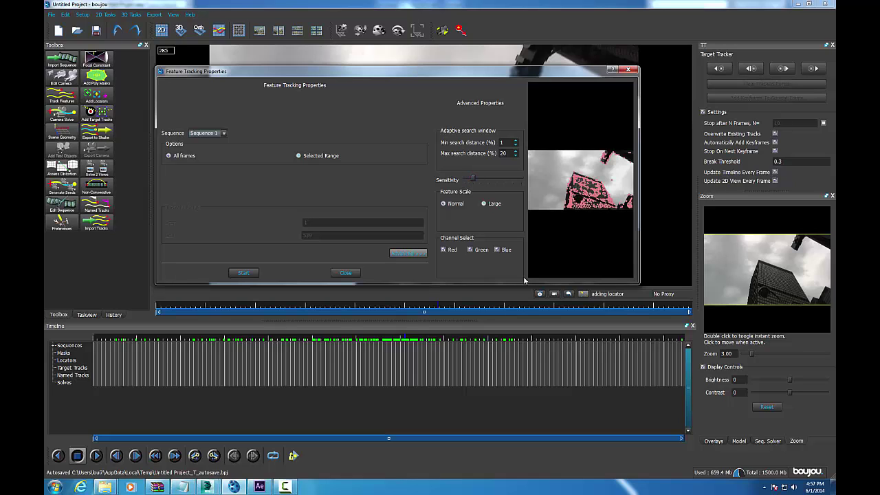
- Set the Feature Scale to Large, fine-tune Sensitivity to just below mid-range, and rerun feature tracking on all frames
click(484, 204)
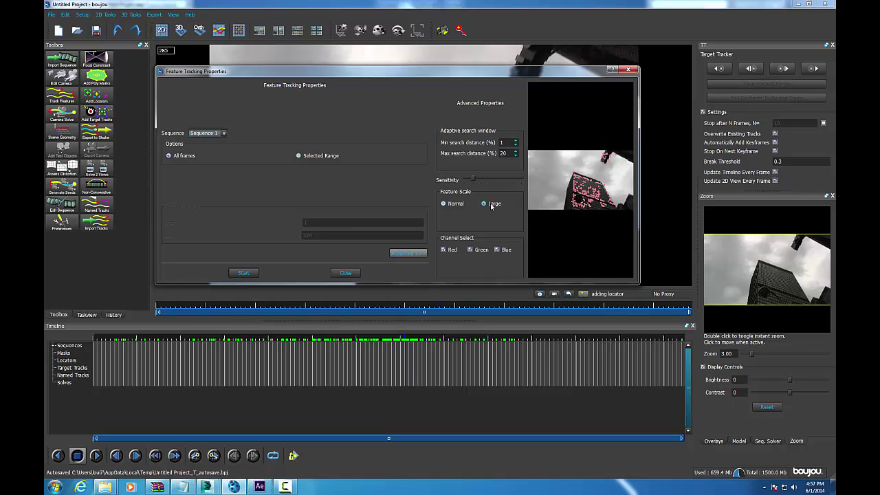
drag(476, 181, 490, 180)
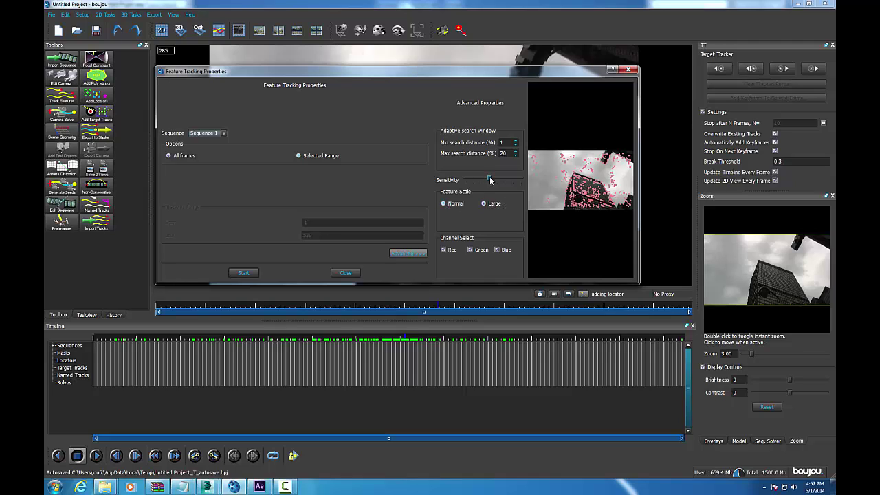
click(484, 180)
click(486, 181)
click(492, 181)
drag(496, 180, 483, 181)
click(490, 180)
click(485, 180)
click(489, 181)
click(244, 273)
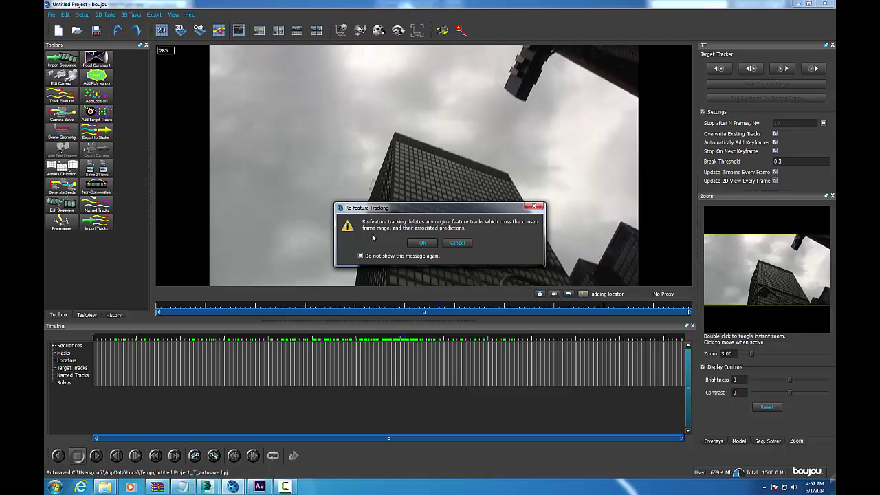
click(422, 242)
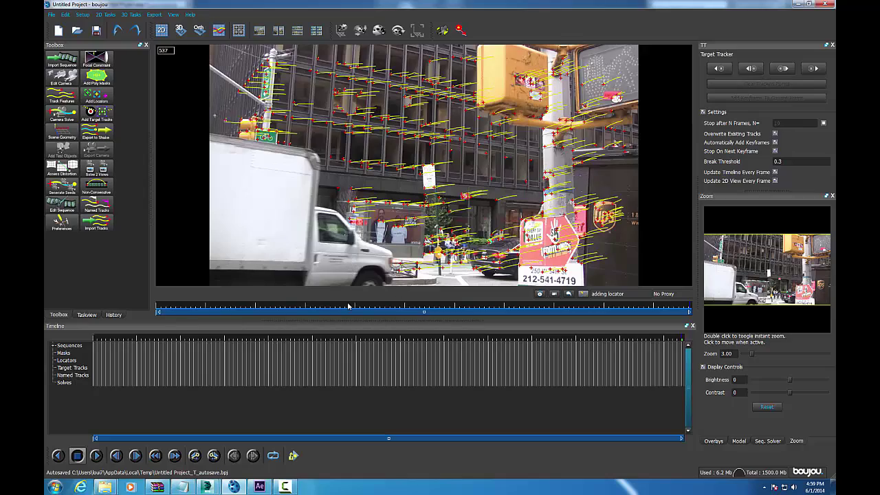
- Review the new feature tracks across the shot and run a camera solve on all frames of Sequence 1
drag(299, 308, 415, 305)
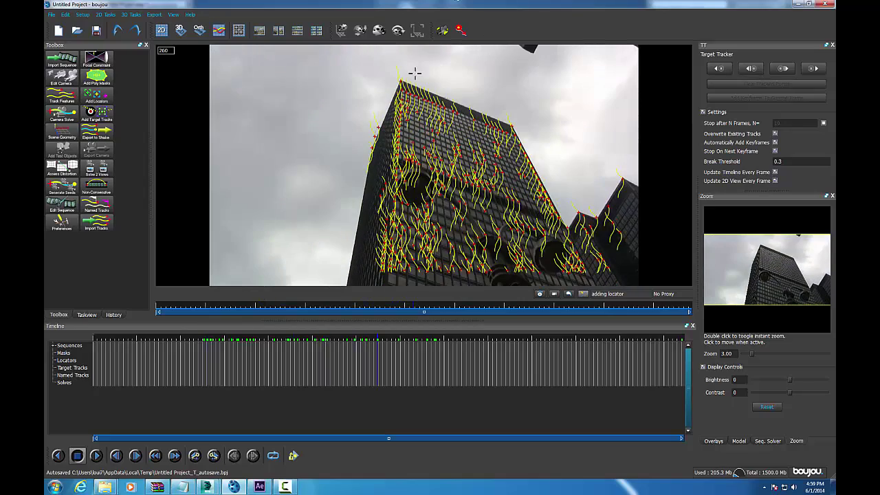
drag(224, 309, 191, 313)
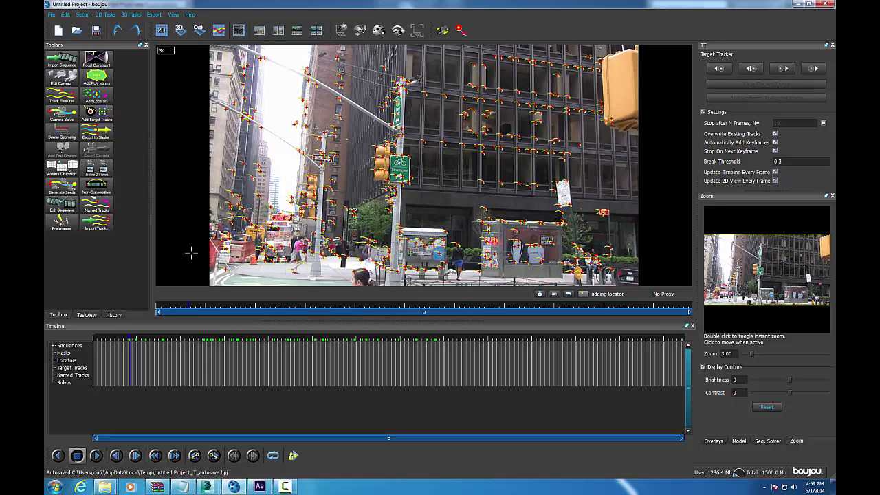
click(61, 113)
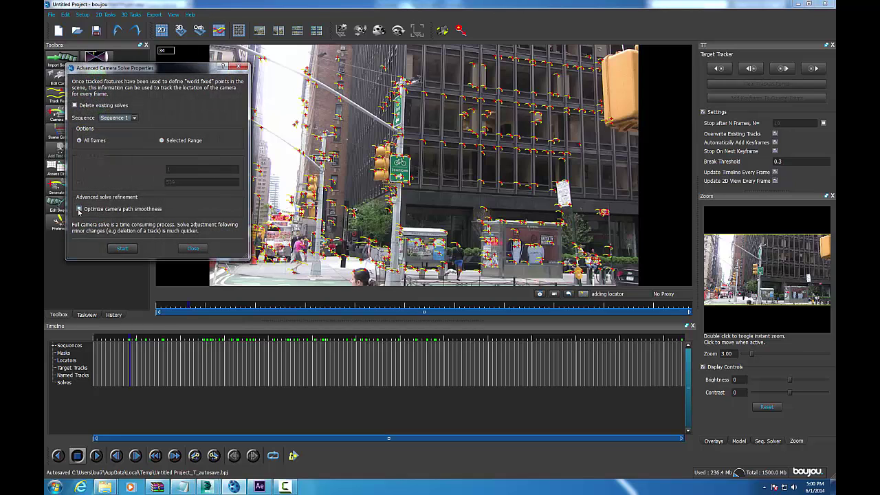
click(123, 248)
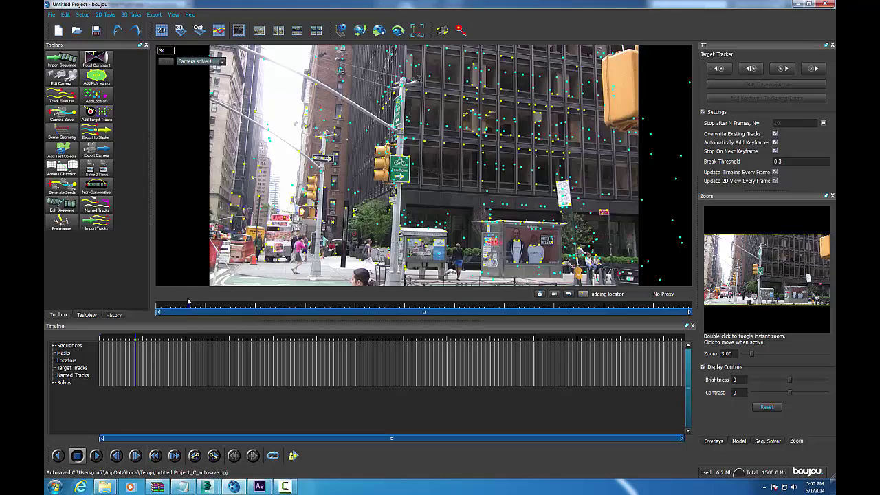
- Examine the solved points in the footage and inspect the point cloud and camera in 3D
drag(188, 305, 506, 332)
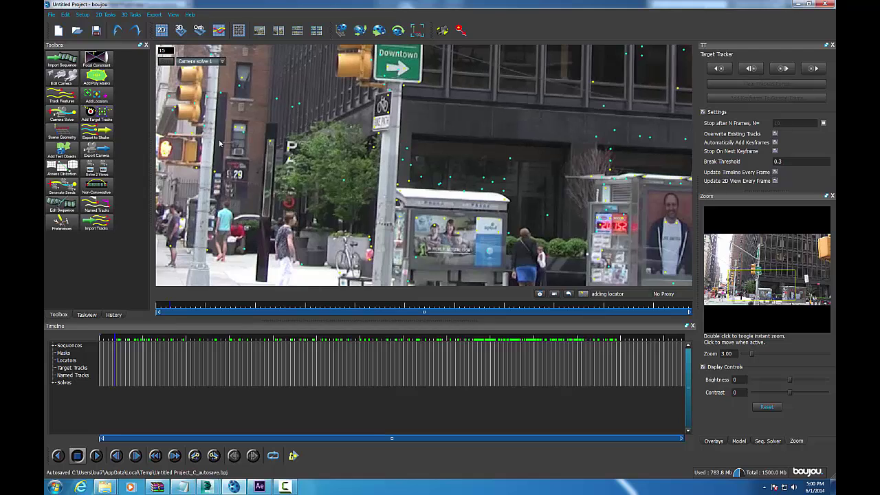
click(182, 31)
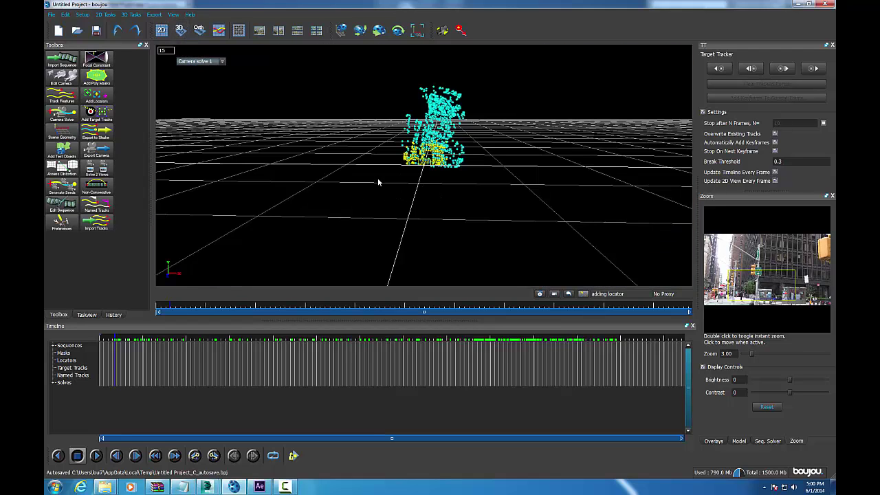
middle_drag(378, 182, 399, 210)
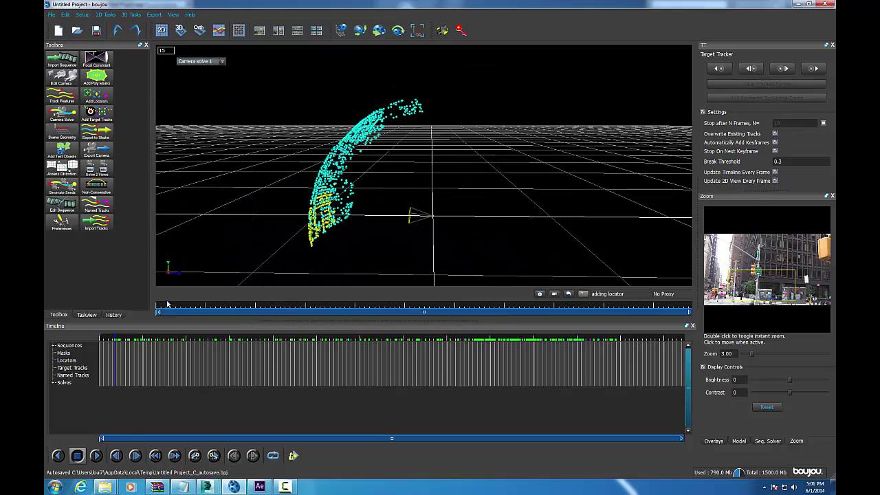
drag(167, 303, 153, 314)
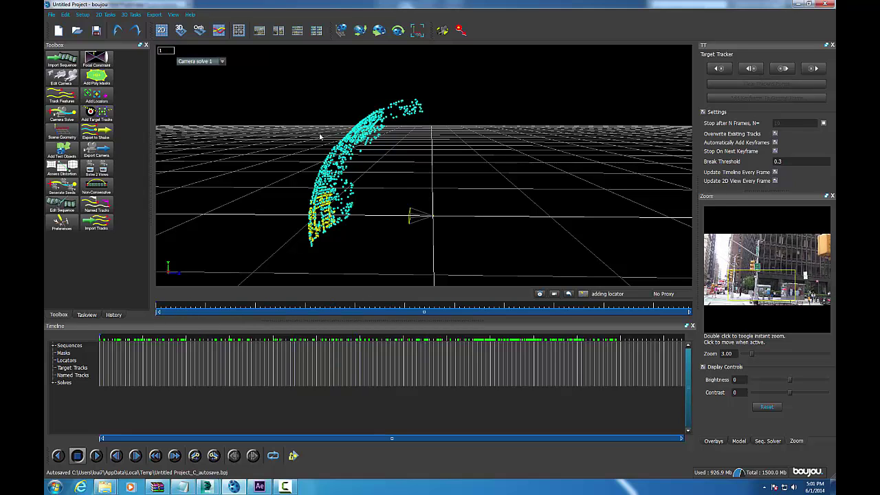
click(161, 30)
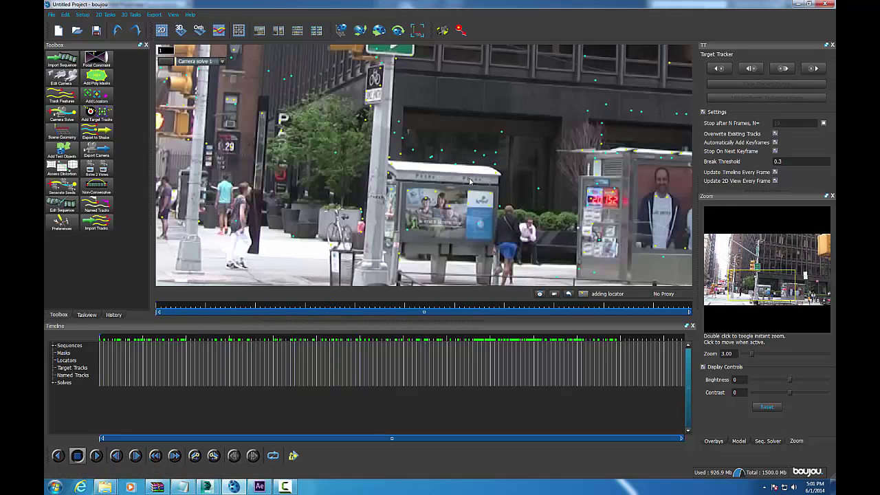
- Connect an Origin coordinate frame hint to the two tracks at the base of the poster shelter and update the coordinate frame
scroll(472, 180, down, 3)
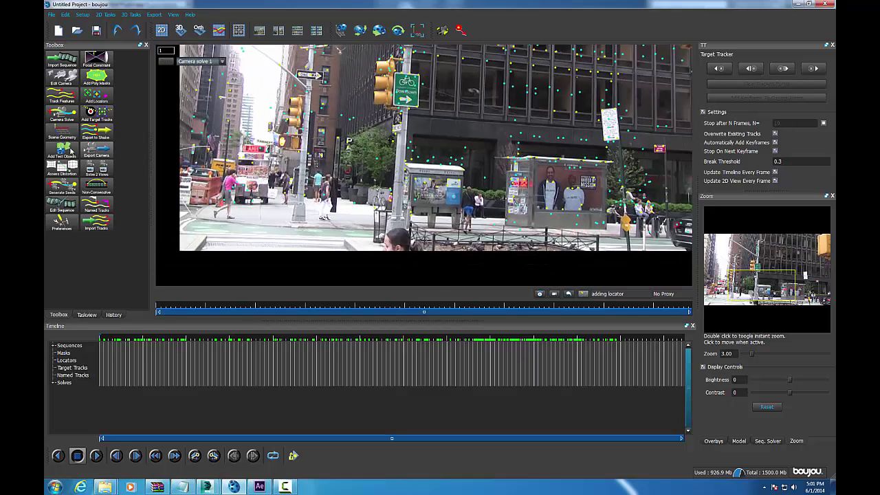
click(501, 234)
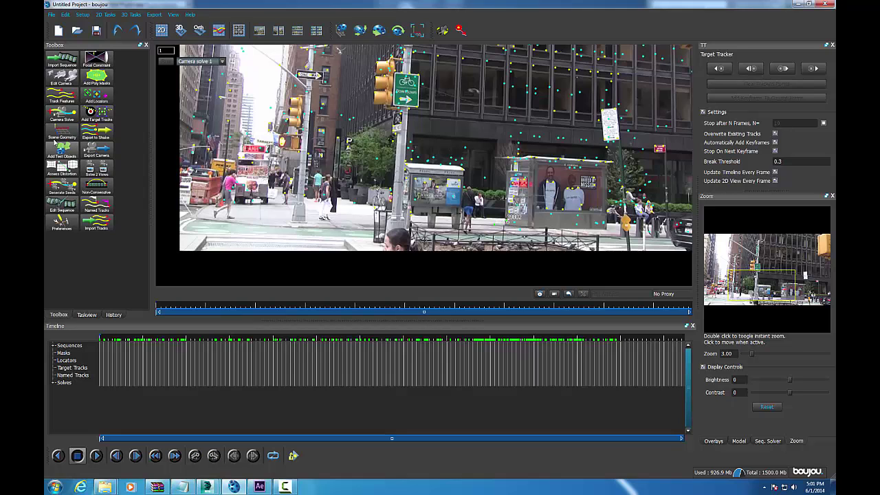
click(62, 132)
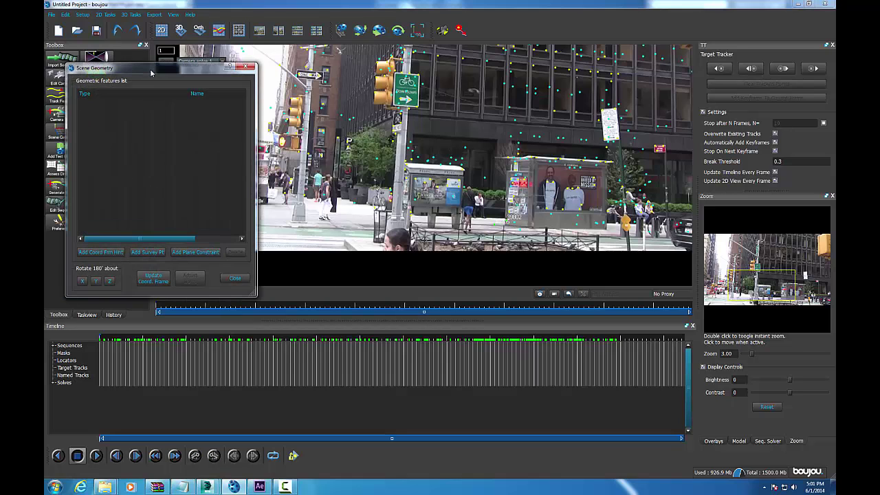
click(117, 253)
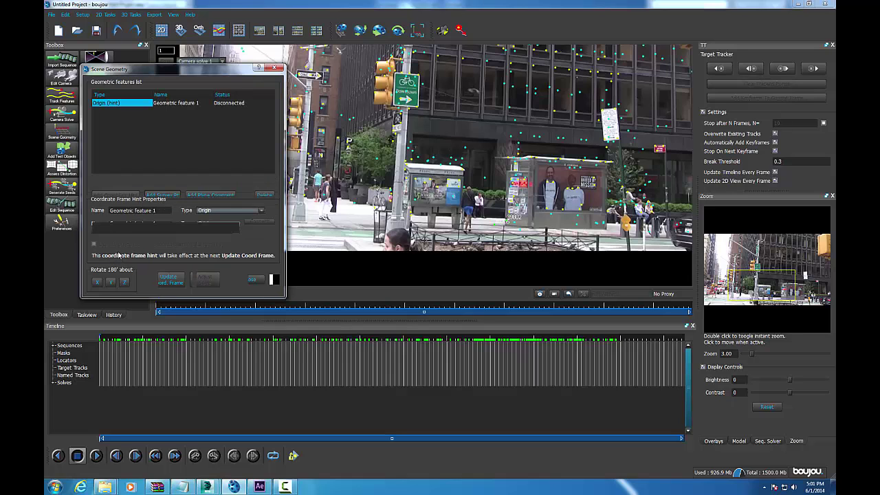
click(259, 240)
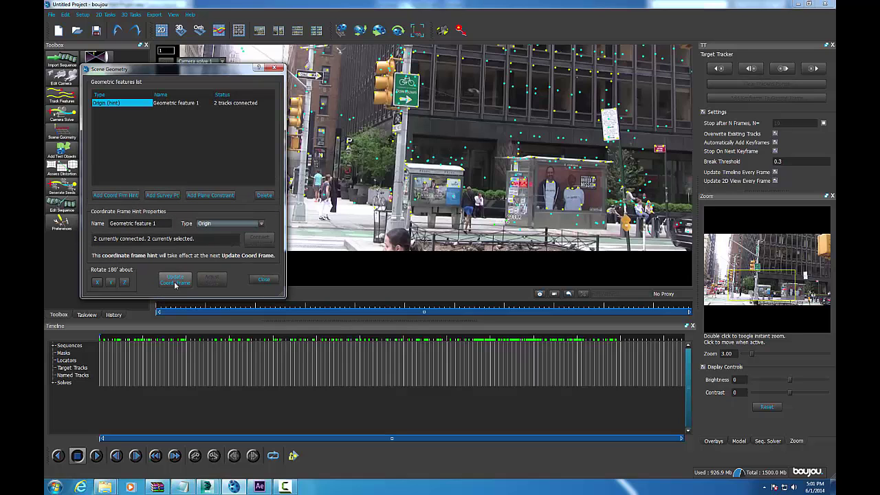
click(176, 278)
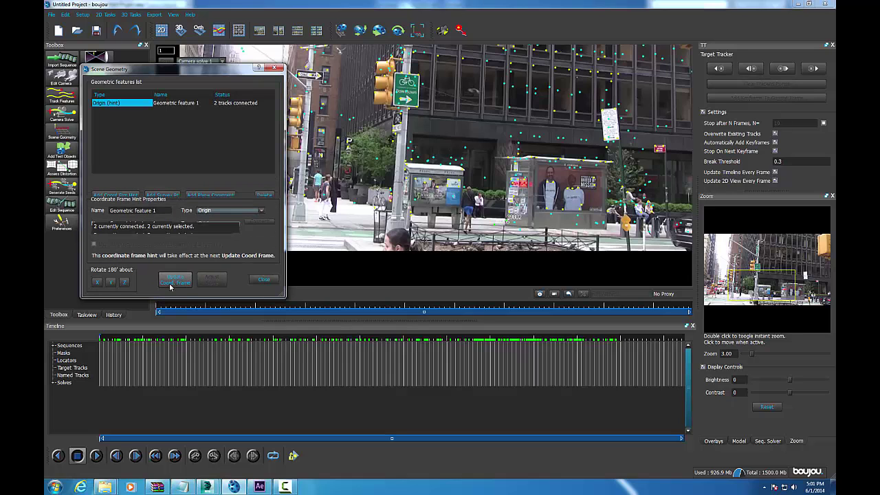
click(275, 67)
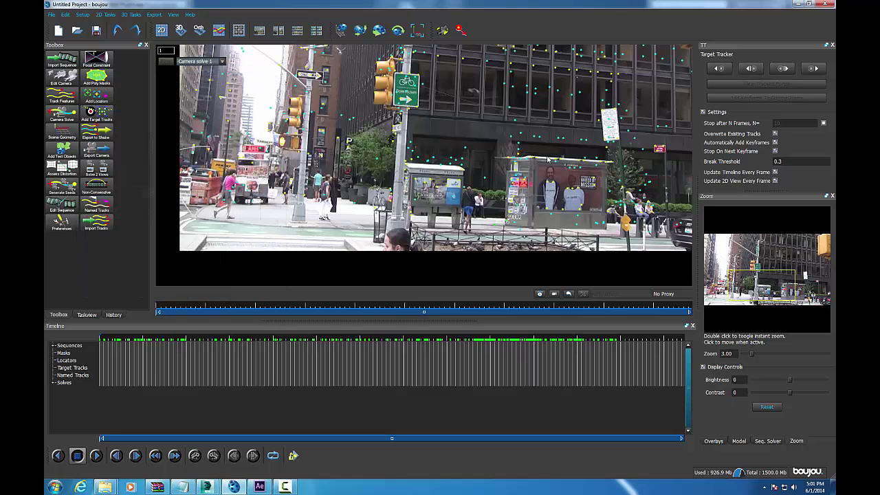
- Turn on the Ground Plane overlay over the footage
click(714, 442)
click(721, 373)
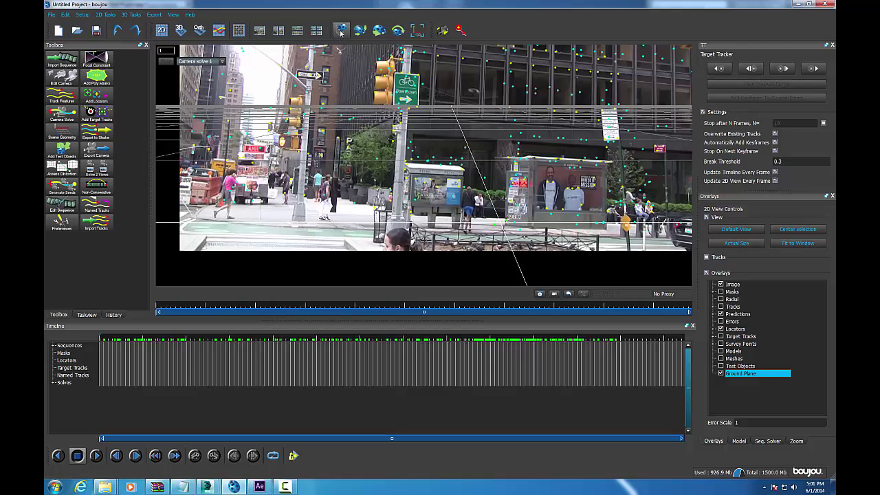
- Rotate the scene in the footage view to level the ground plane with the street
click(341, 31)
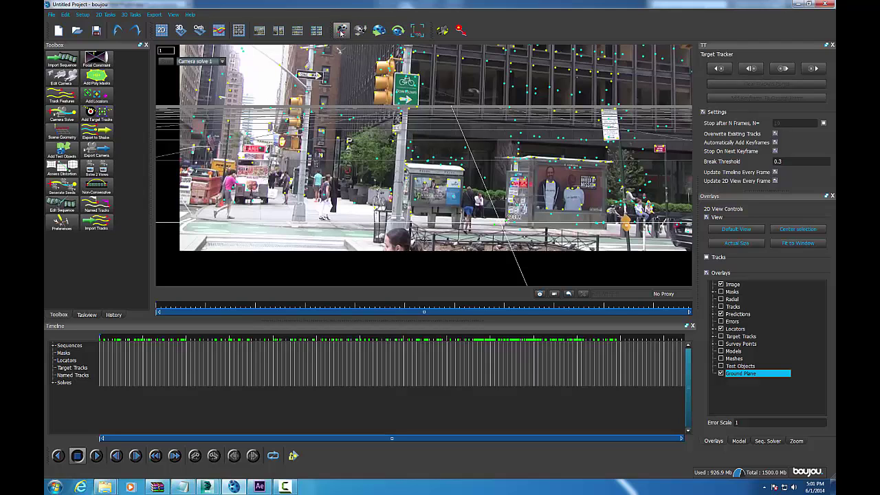
click(399, 31)
mouse_move(503, 198)
mouse_down()
mouse_move(499, 178)
mouse_move(512, 186)
mouse_move(503, 187)
mouse_up()
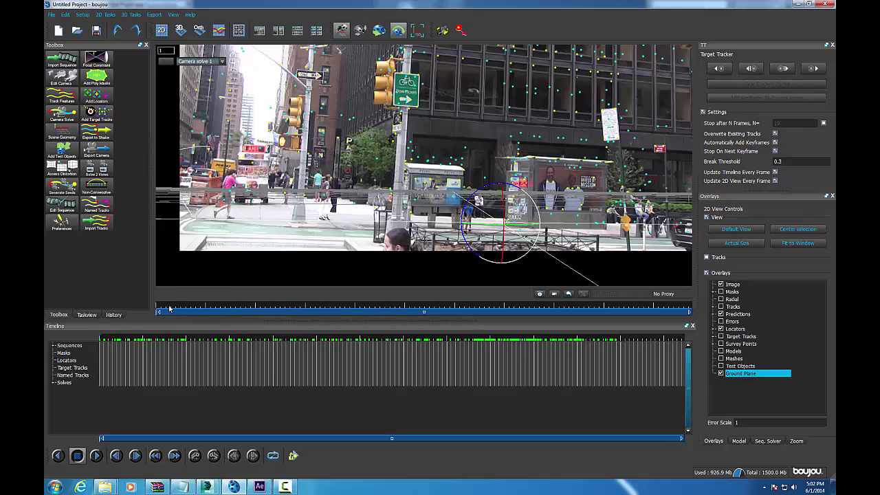
- Scrub back and forth through the shot to check how the ground plane and solved points hold to the footage
drag(169, 308, 661, 328)
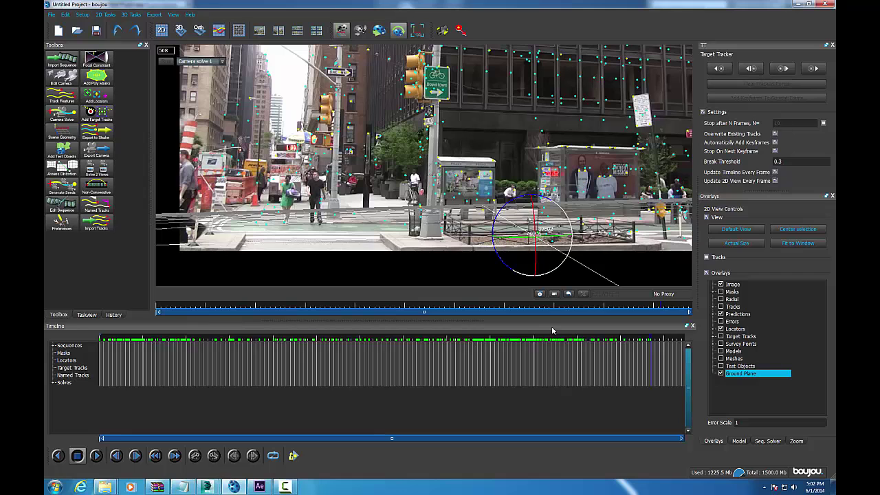
drag(656, 308, 367, 309)
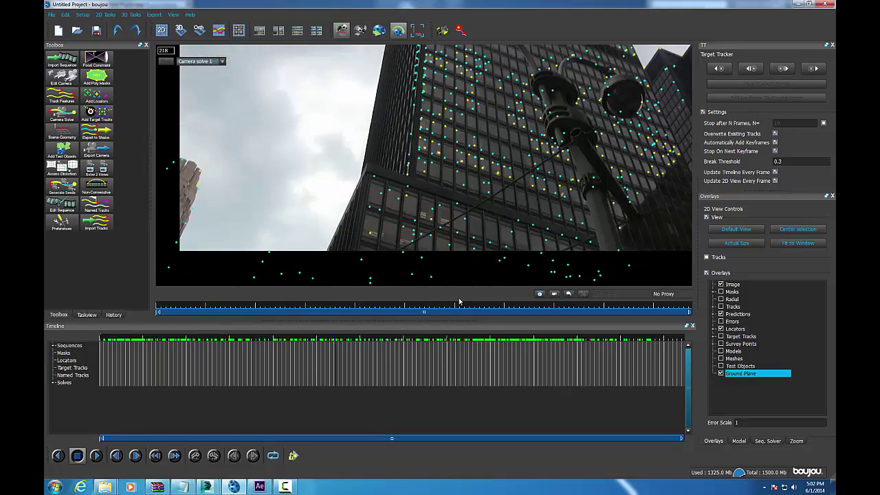
drag(459, 301, 196, 290)
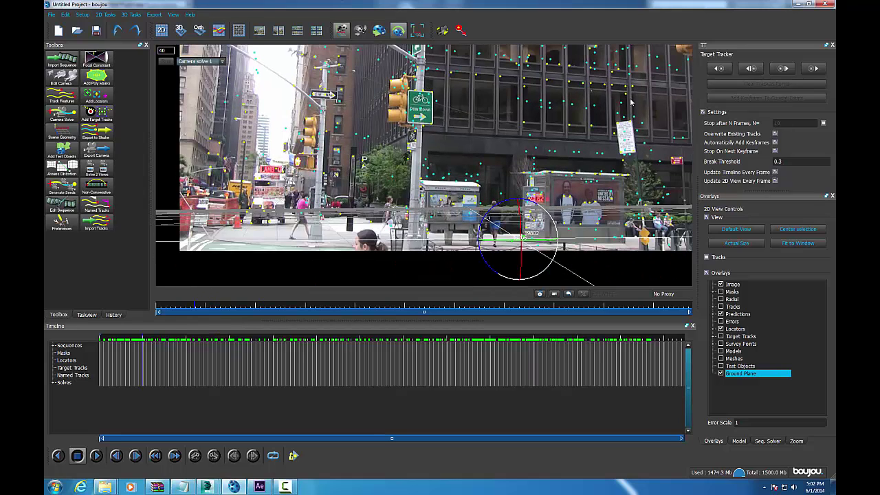
drag(184, 317, 624, 318)
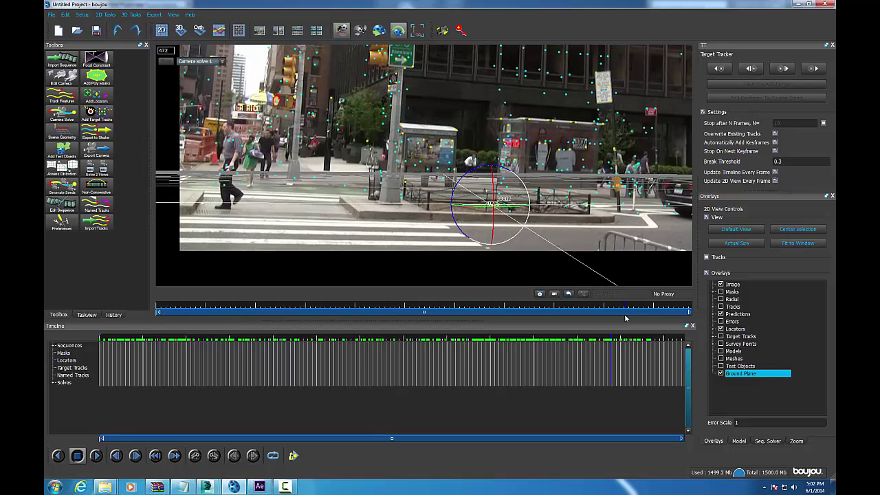
drag(626, 318, 422, 311)
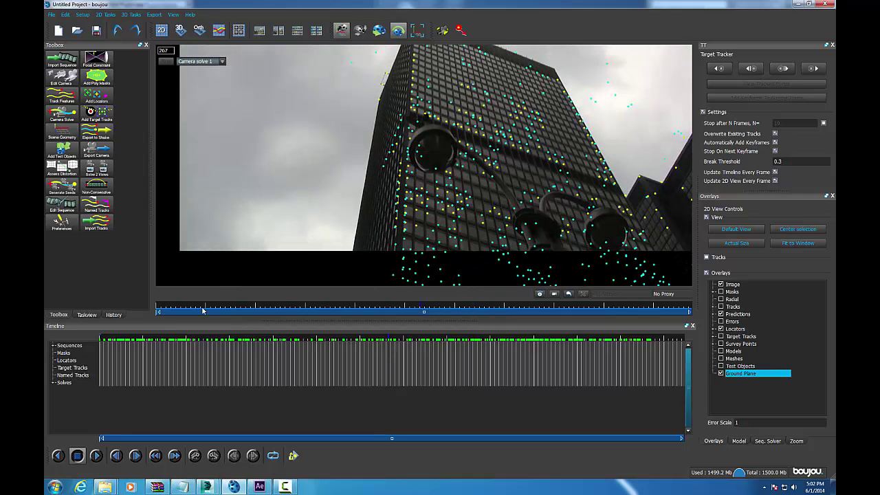
drag(203, 310, 438, 321)
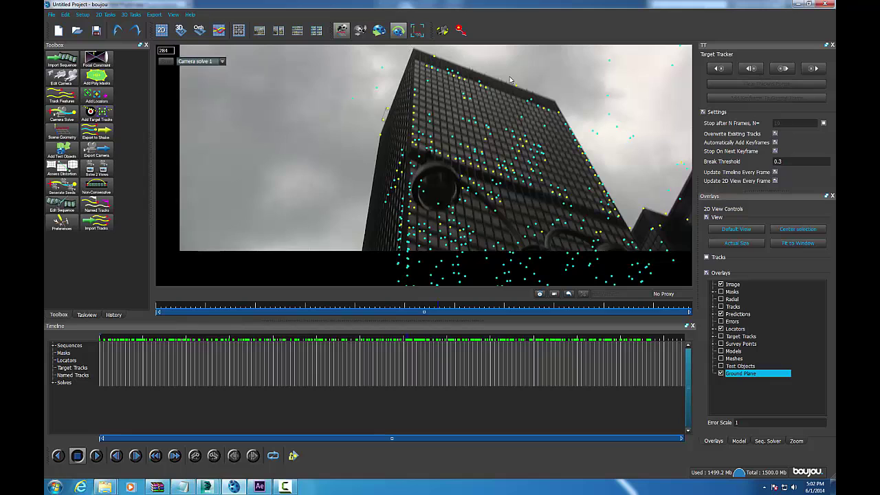
- Examine the solved points along the tower's outer edge up close around frame 286, using the zoom window
scroll(489, 81, up, 3)
scroll(484, 83, up, 2)
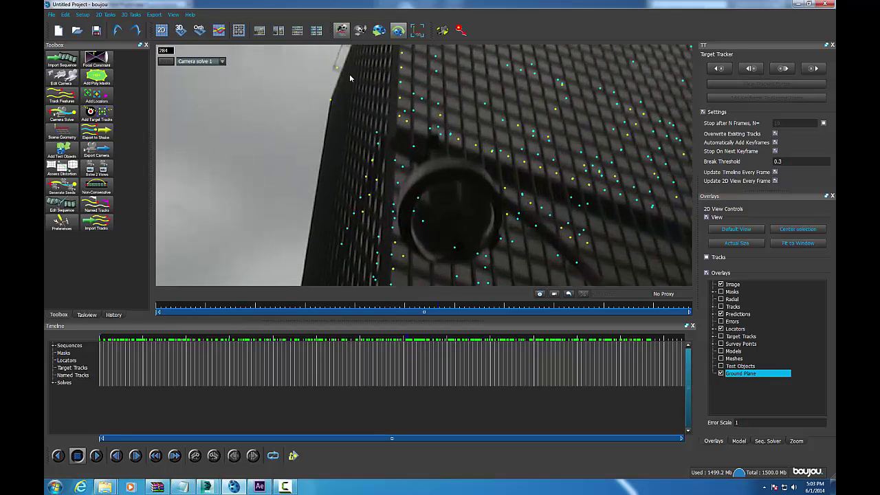
scroll(317, 172, down, 3)
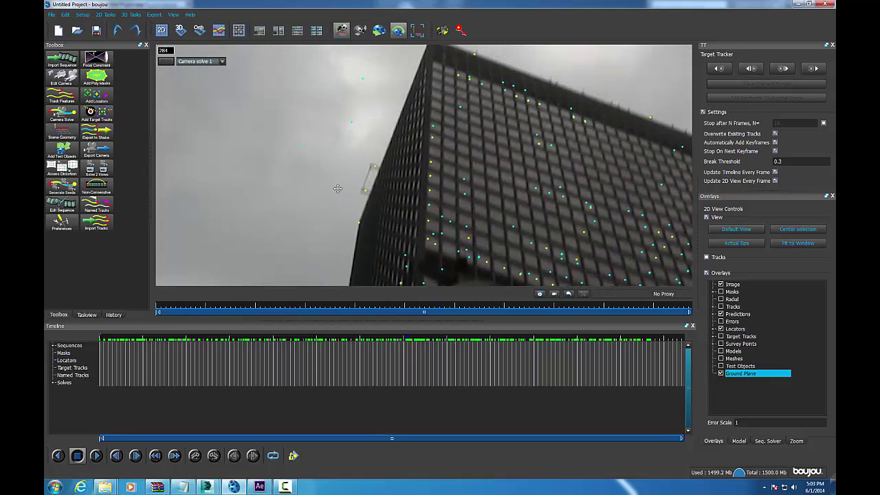
right_click(334, 190)
click(425, 231)
mouse_move(443, 308)
mouse_down()
mouse_move(460, 311)
mouse_move(440, 311)
mouse_up()
click(795, 441)
double_click(751, 287)
drag(752, 288, 751, 280)
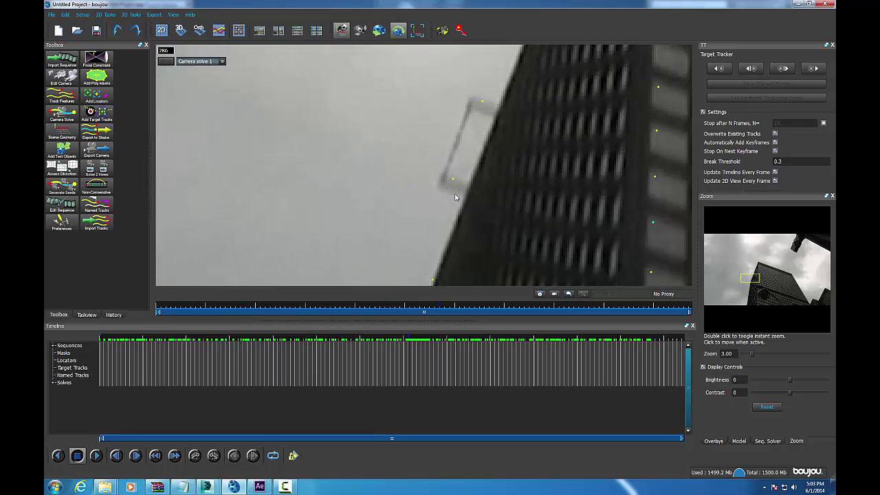
scroll(463, 201, down, 3)
scroll(448, 200, down, 10)
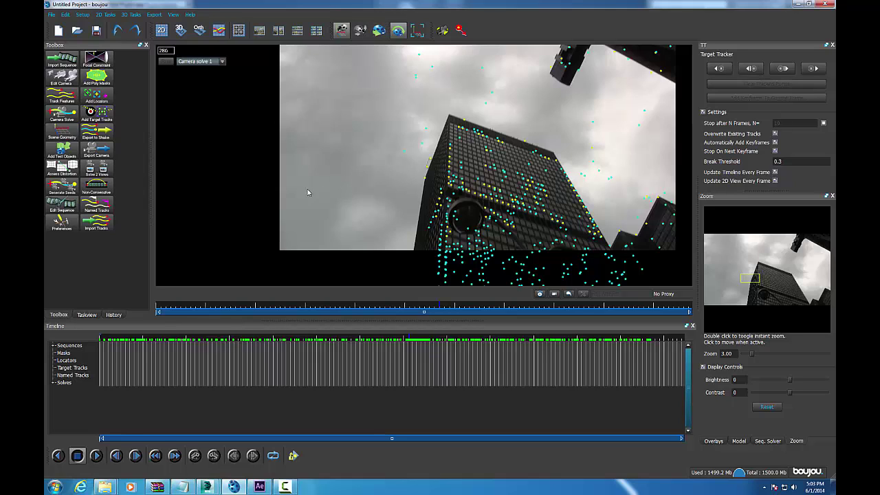
- Run feature tracking on Sequence 1 again
click(131, 14)
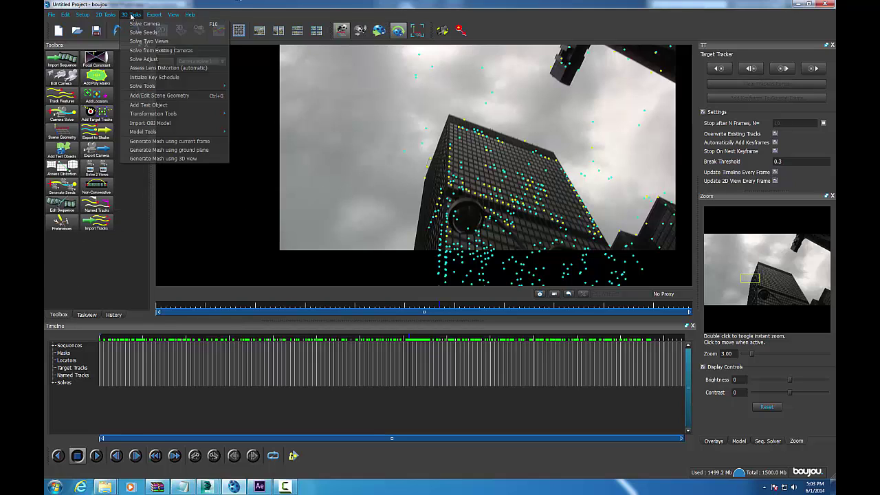
click(176, 80)
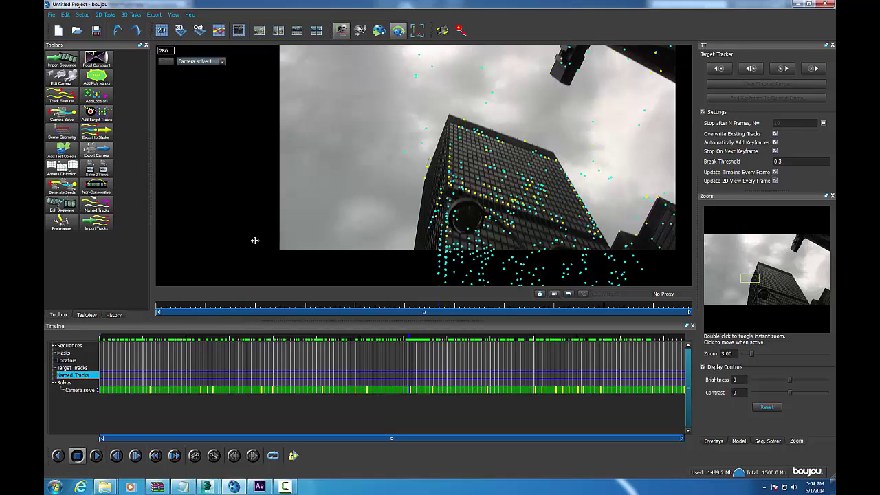
click(67, 103)
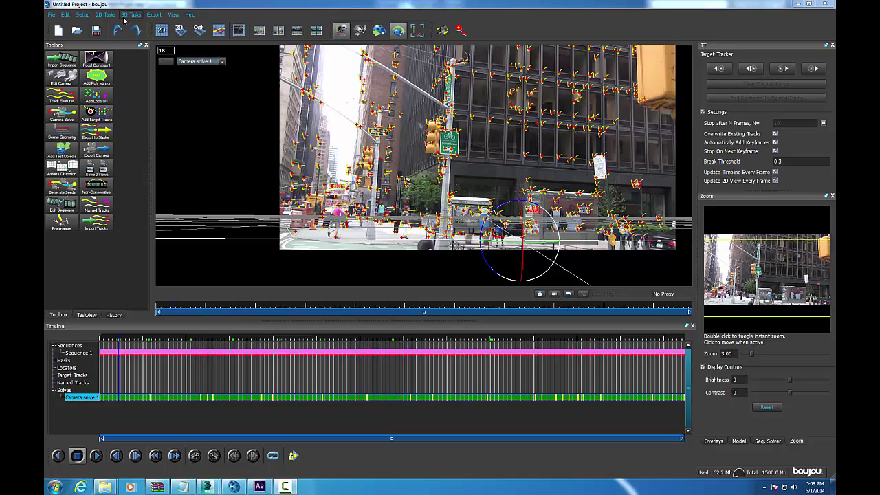
- Try to initialize a key schedule for a new user solve on Sequence 1
click(129, 15)
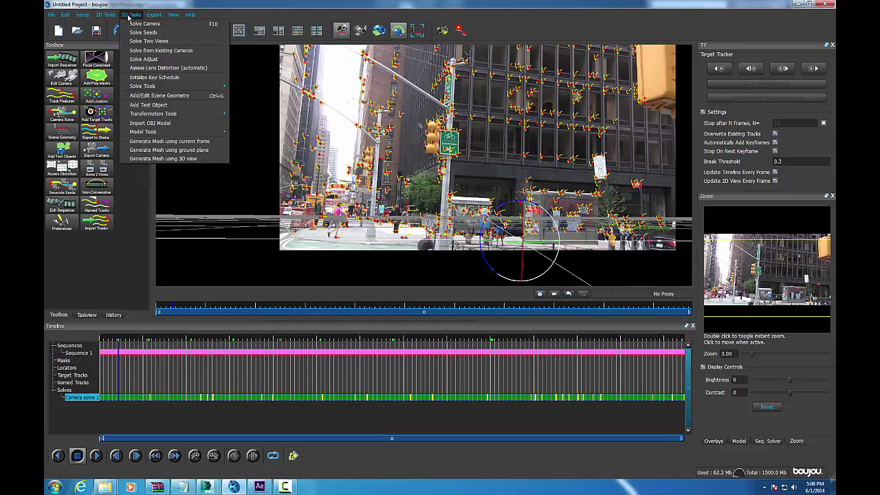
click(174, 78)
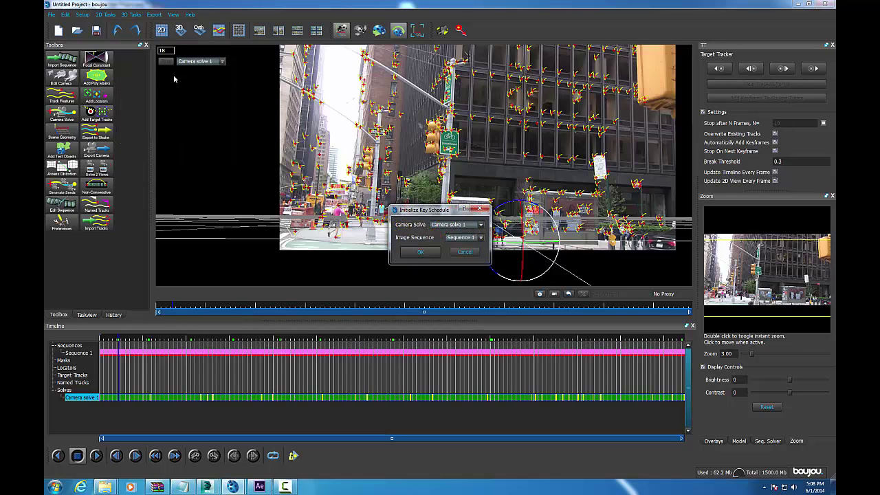
key(alt+Down)
key(Down)
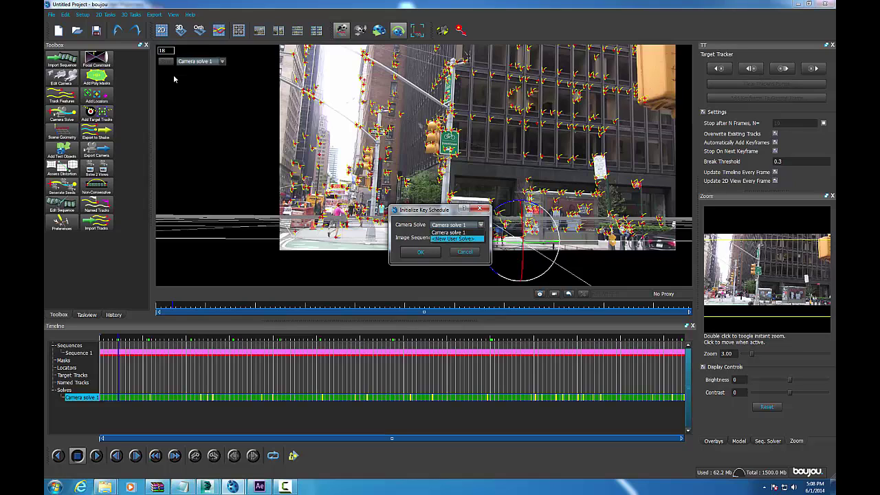
key(Return)
key(Return)
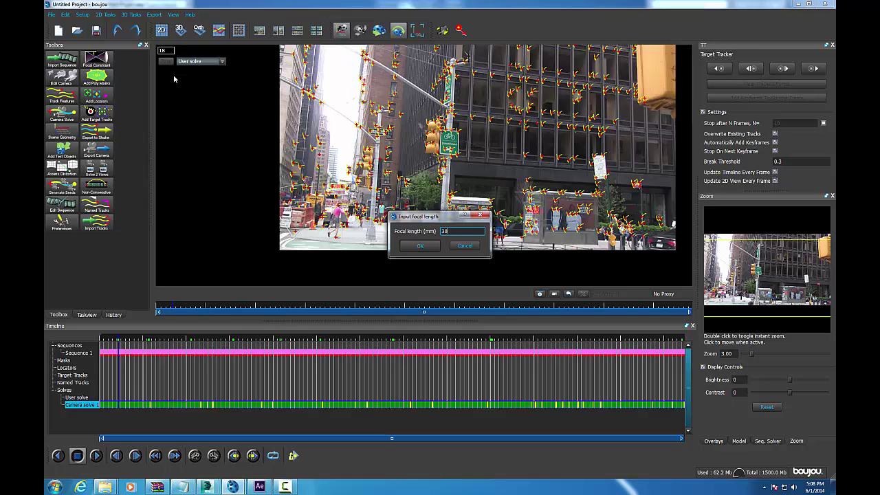
key(Return)
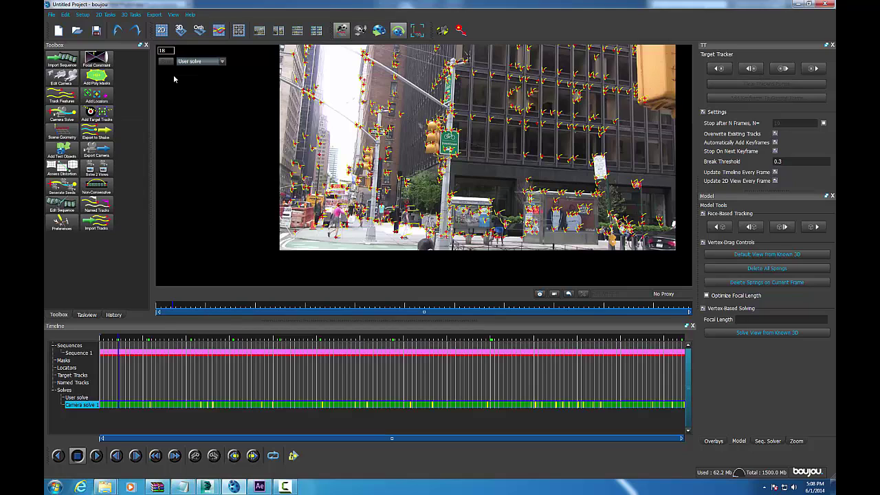
- Show Camera solve 1 in the footage view and check its focal length in the vertex-based solving settings
click(222, 61)
click(198, 69)
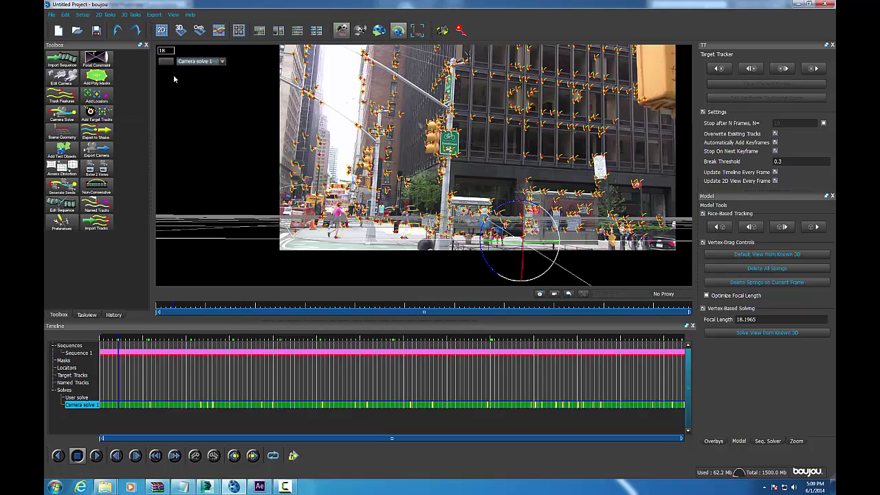
drag(756, 320, 734, 319)
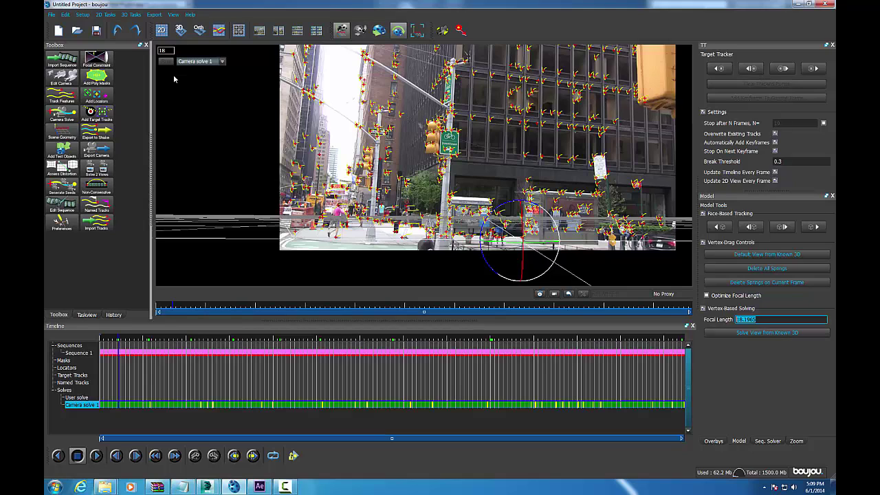
- Initialize the key schedule for a new user solve on Sequence 1 with a focal length of 18 mm
click(222, 62)
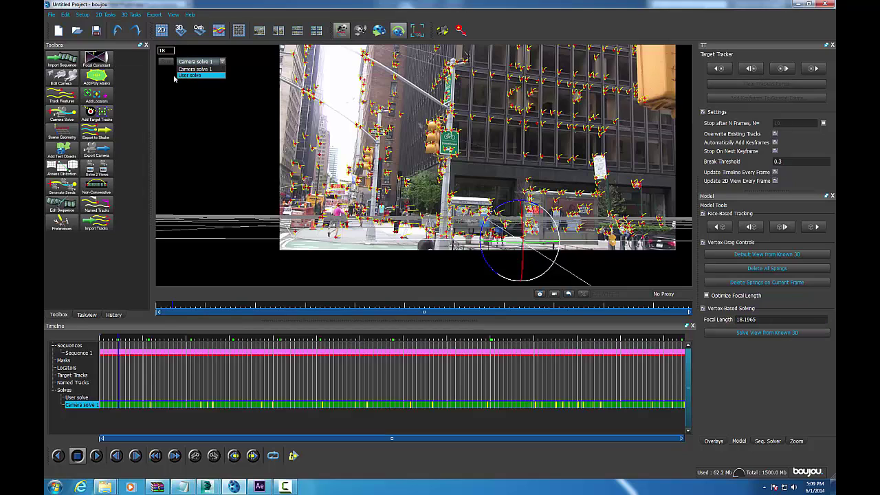
click(196, 69)
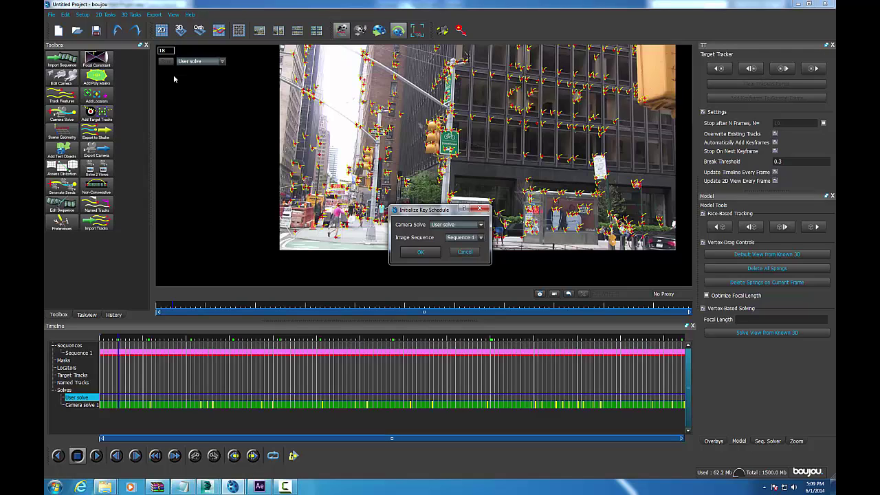
key(Up)
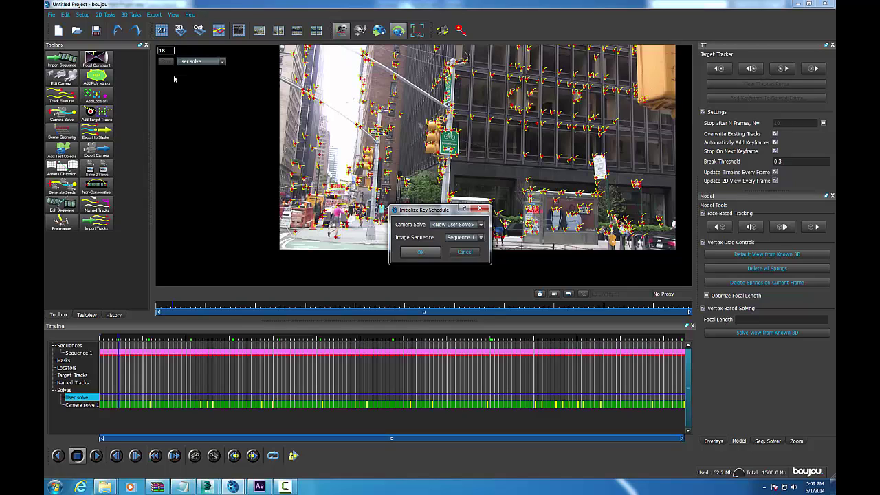
key(Return)
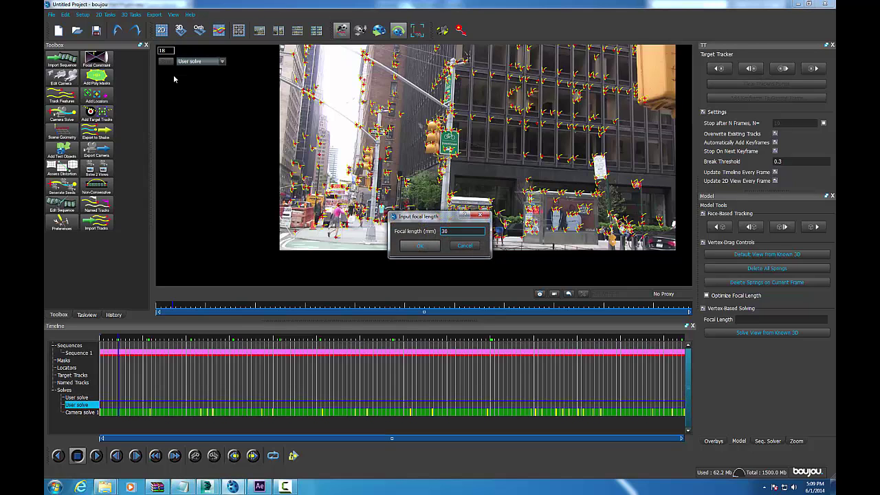
text(1)
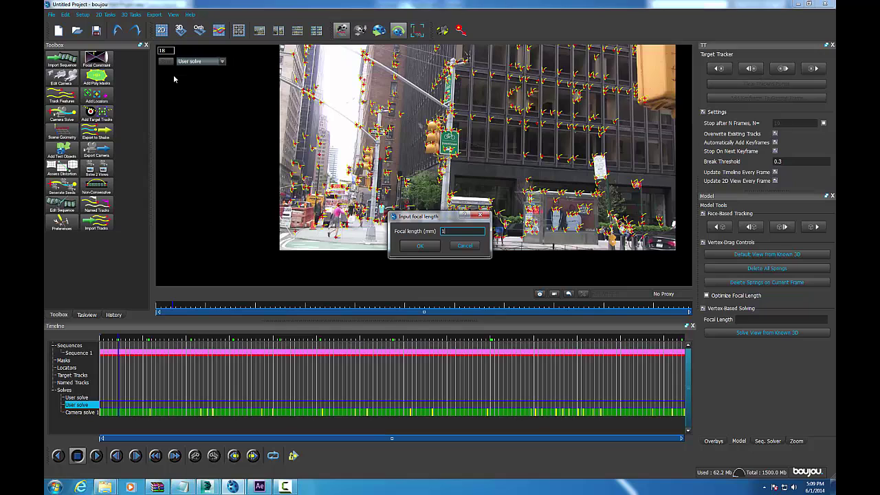
text(8)
key(Return)
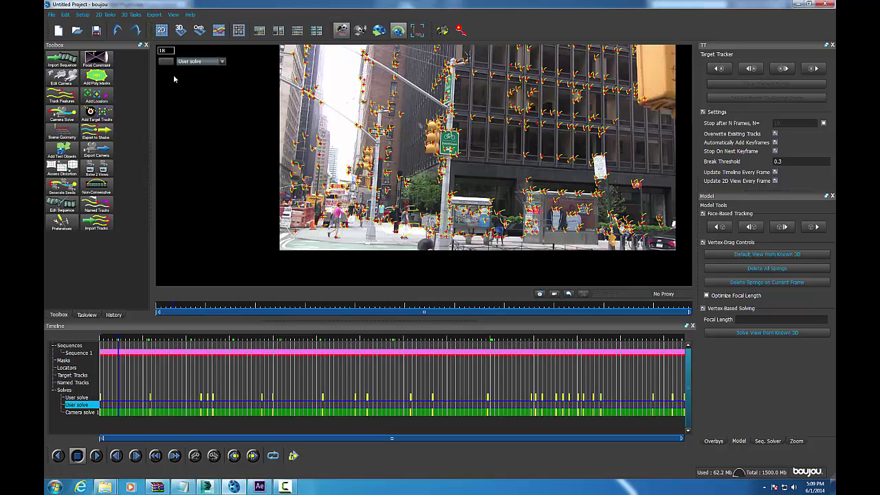
- Run a new camera solve on Sequence 1 and return to the first frame
key(ctrl+Right)
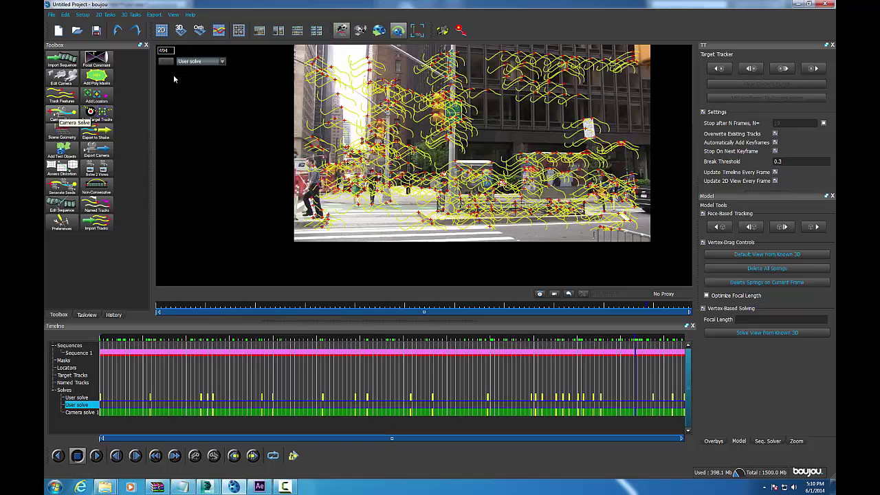
key(Return)
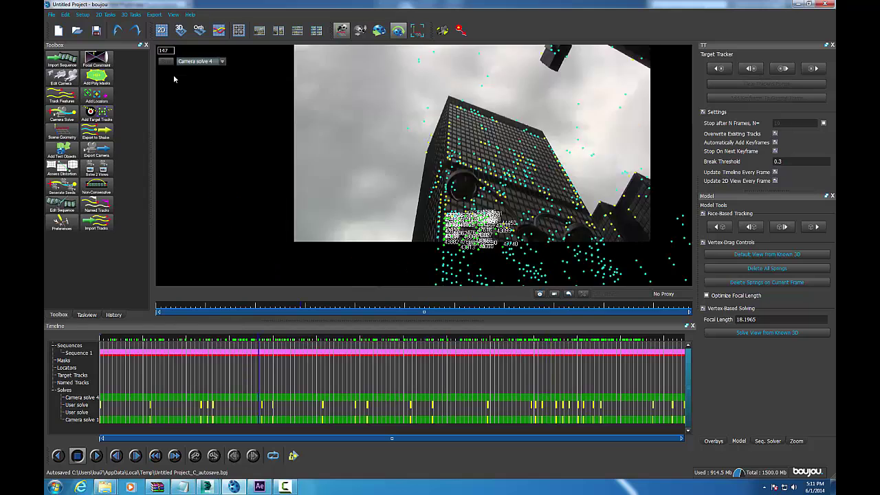
key(Home)
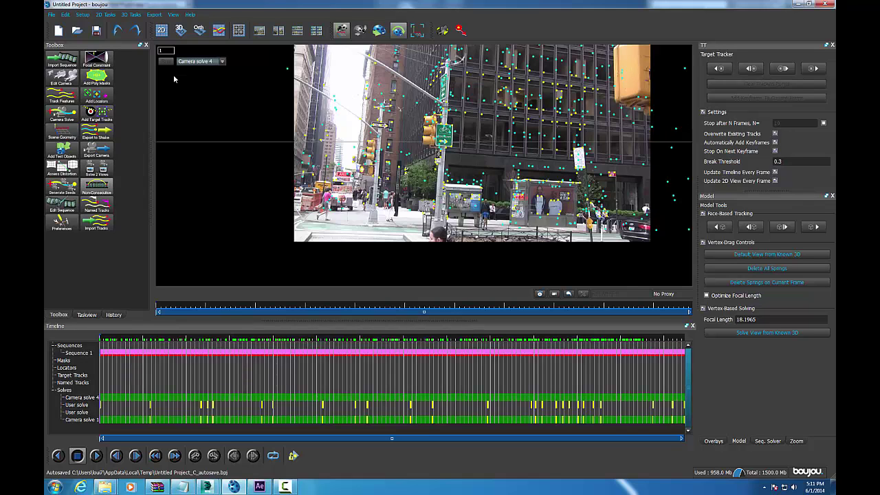
- Match features between frames 1 and 512 of Sequence 1 with non-consecutive feature tracking
click(97, 186)
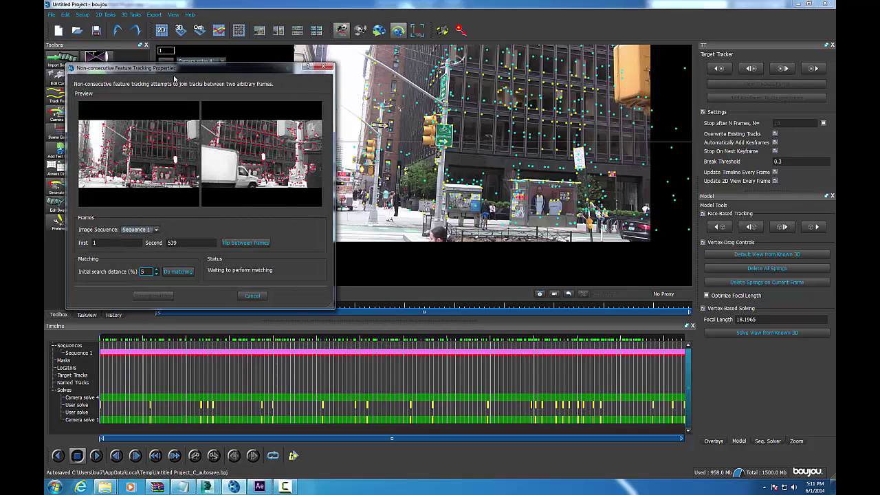
drag(207, 67, 349, 55)
double_click(239, 230)
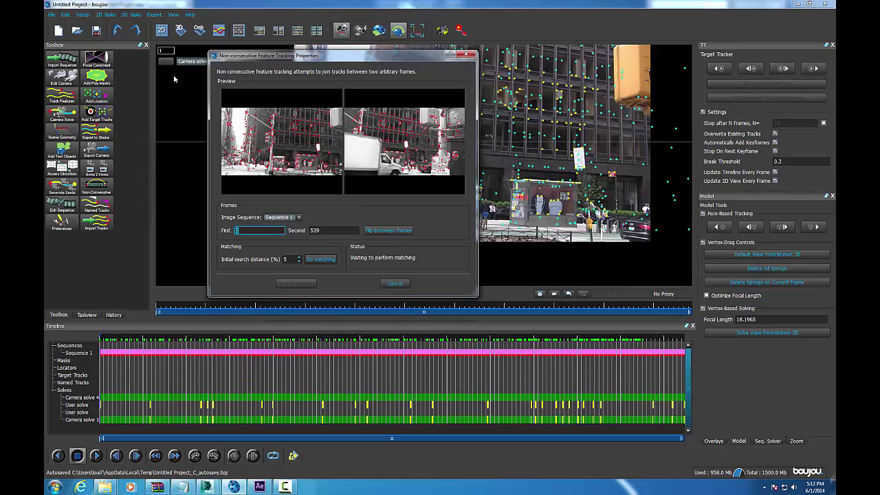
key(Tab)
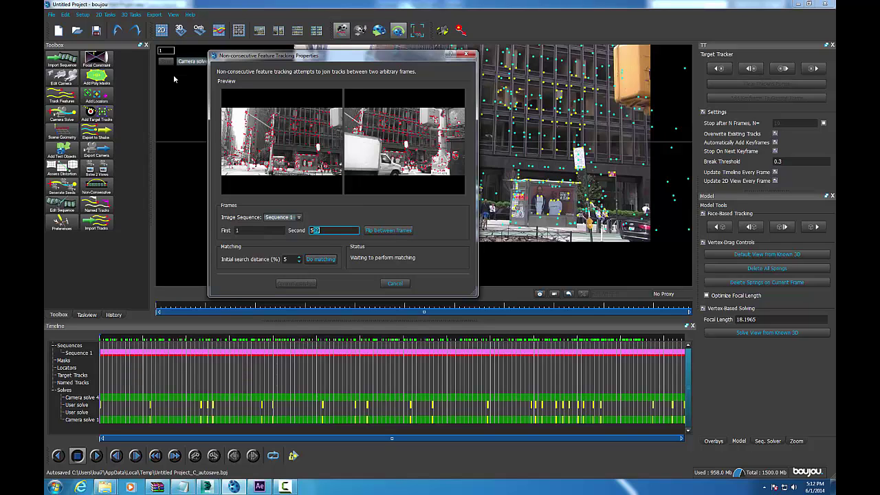
text(12)
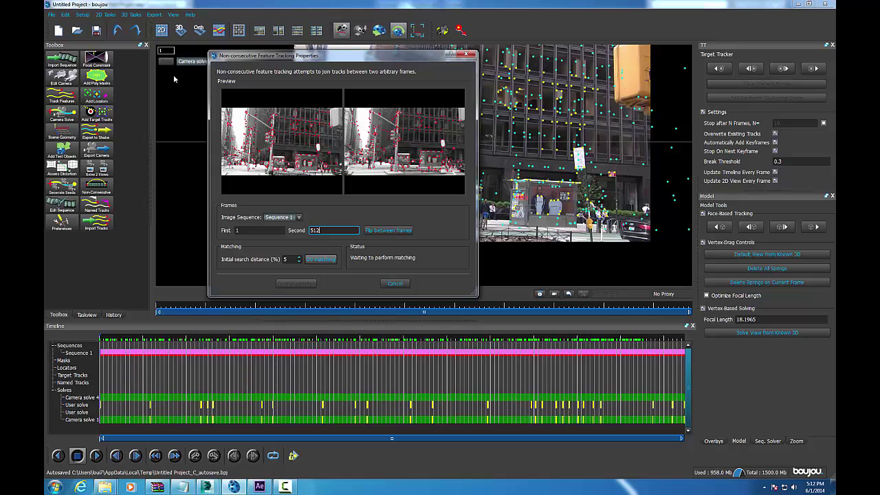
key(Return)
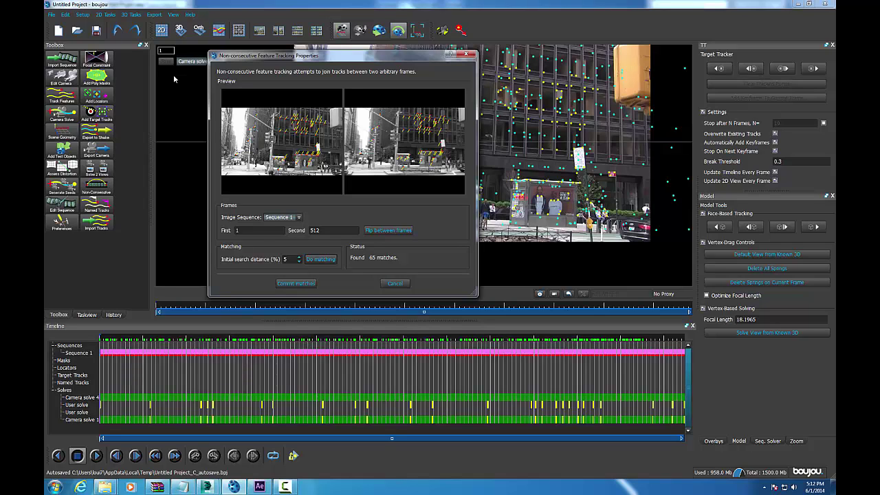
- Match features between frames 1 and 539 of Sequence 1 and commit the matches
key(Tab)
text(539)
key(Tab)
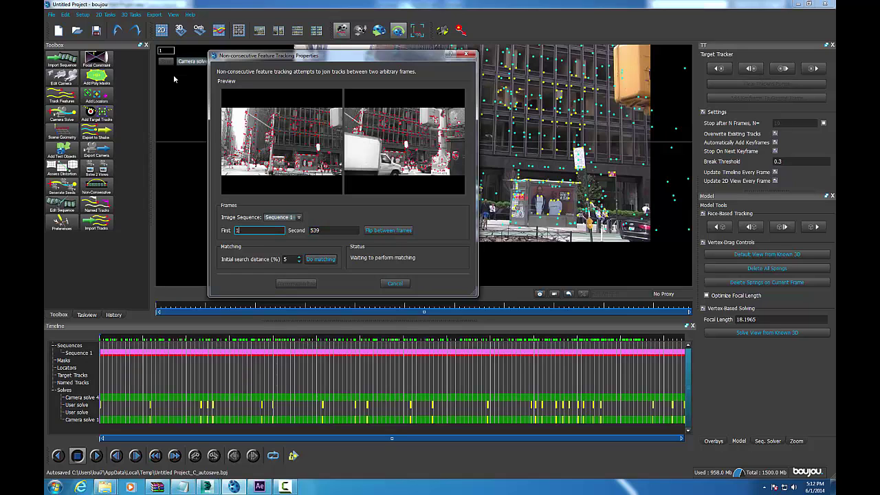
key(Tab)
key(Return)
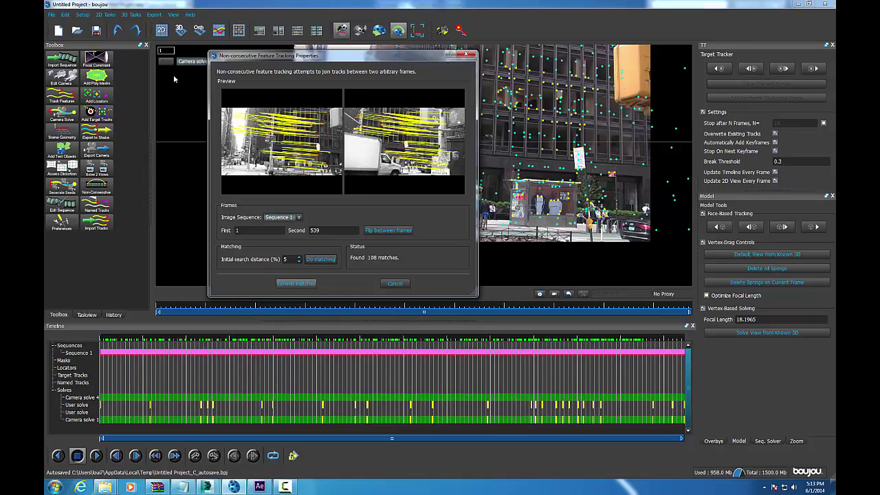
key(Return)
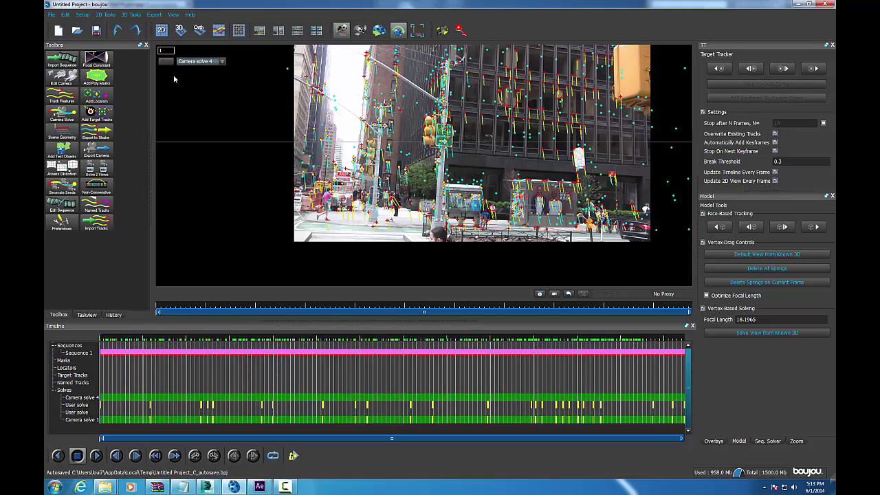
key(space)
click(96, 184)
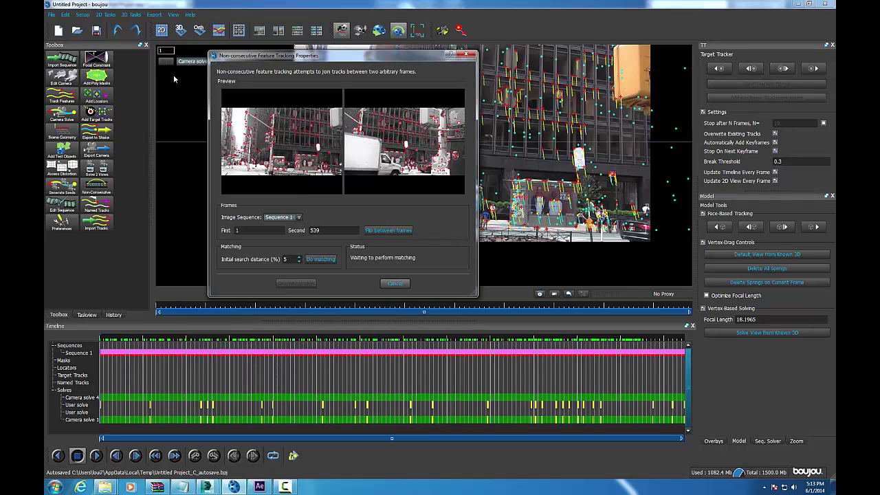
key(Escape)
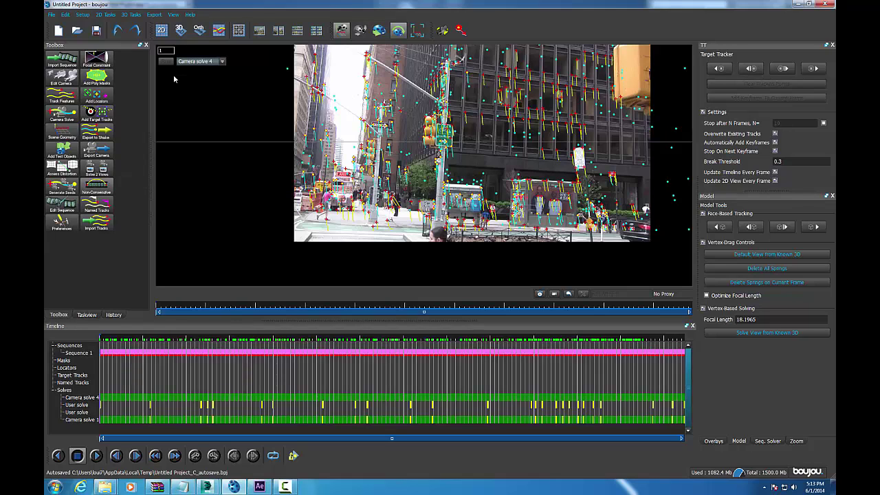
- Run a new advanced camera solve on all frames of Sequence 1 with camera path smoothness optimized
click(62, 114)
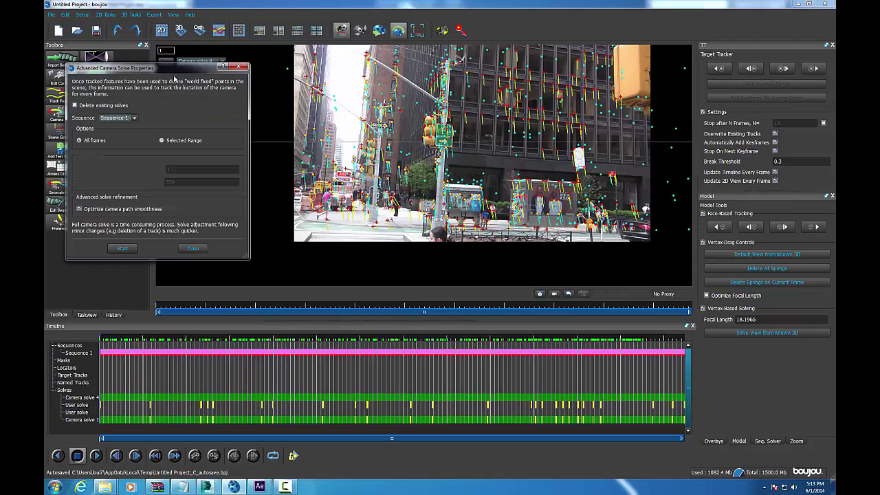
click(122, 248)
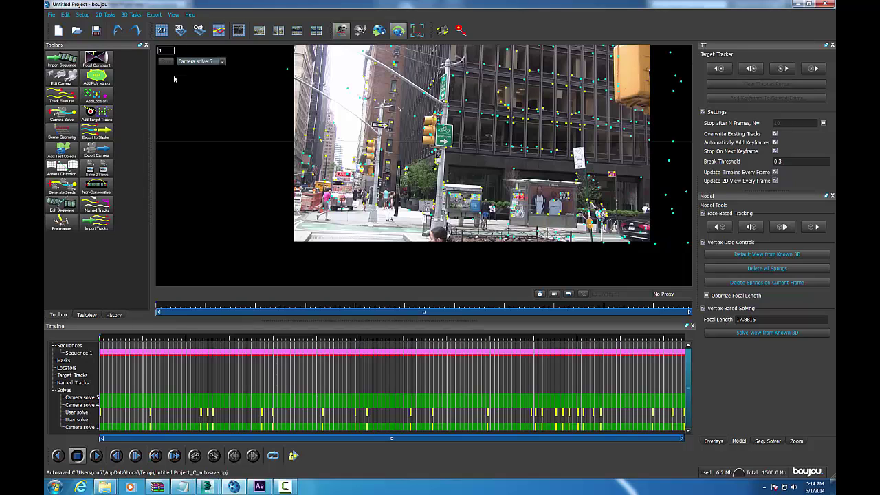
- Step through the start and end frames of Sequence 1 to examine the Camera solve 5 points, and return to the first frame
key(Right)
key(Right)
key(Left)
key(Left)
key(Right)
key(Right)
key(Right)
key(Right)
key(Right)
key(Right)
key(Right)
key(Right)
key(Right)
key(Right)
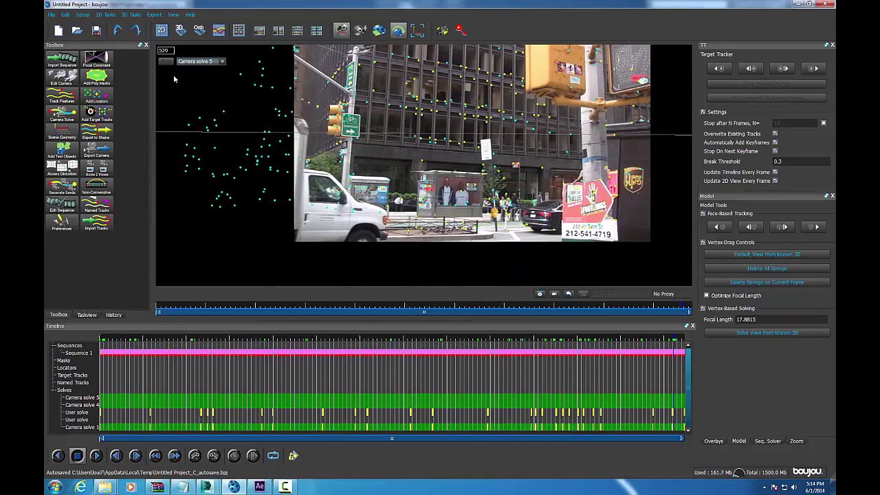
key(Home)
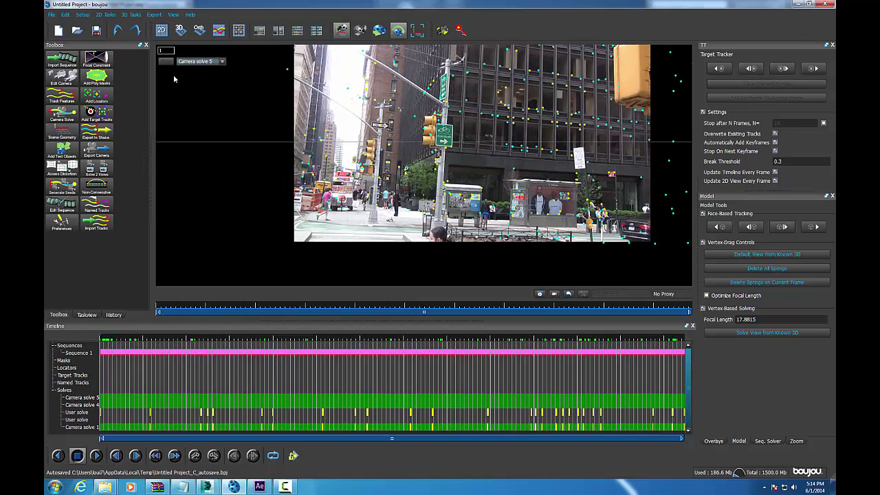
- Examine close up how the Camera solve 5 points stick to the street signs and buildings over the opening frames
scroll(174, 79, up, 8)
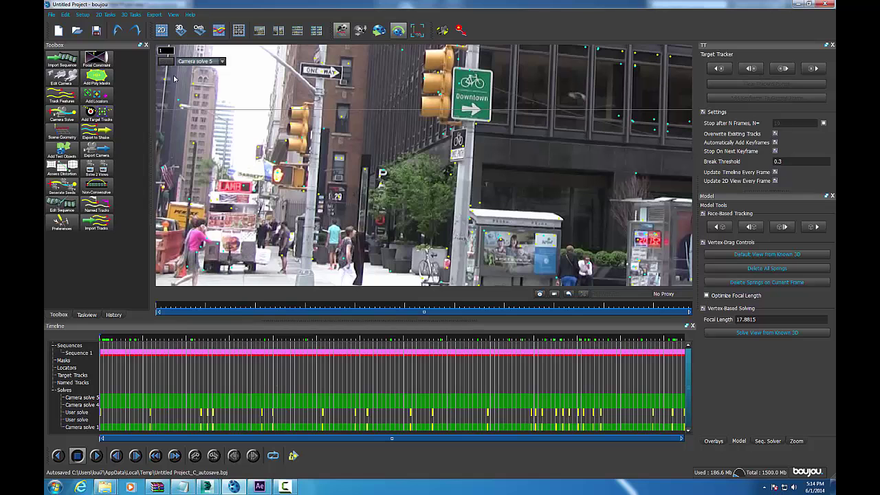
key(Right)
key(Right)
key(Right)
key(Right)
key(Right)
key(Right)
key(Right)
key(Right)
key(Right)
key(Right)
key(Right)
key(Right)
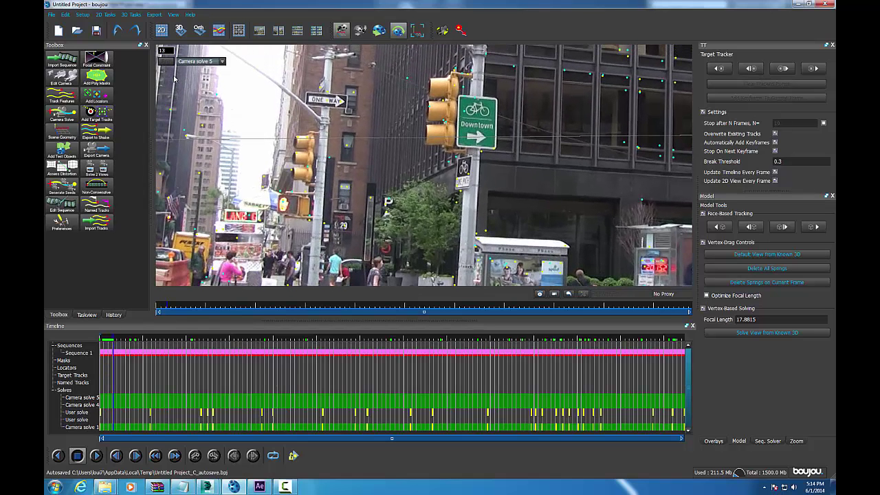
drag(174, 79, 173, 79)
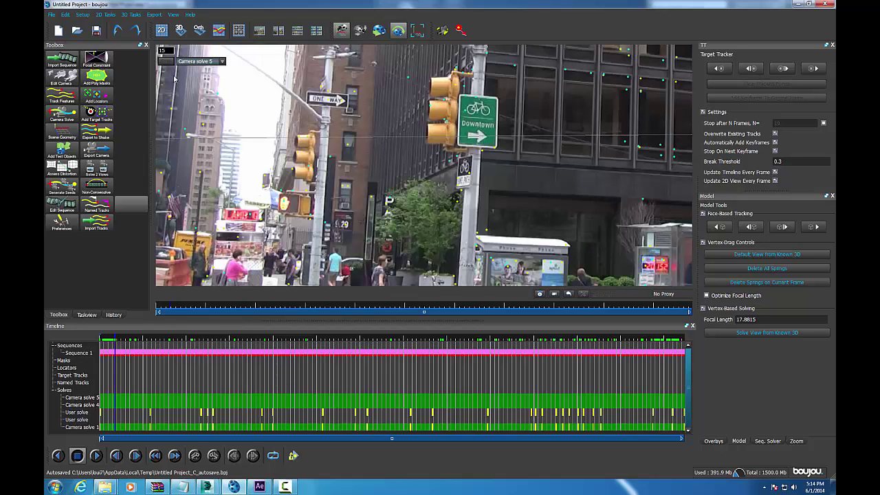
- Join tracks between an opening frame and a frame near the end with non-consecutive feature tracking, and run a new camera solve on Sequence 1
click(96, 186)
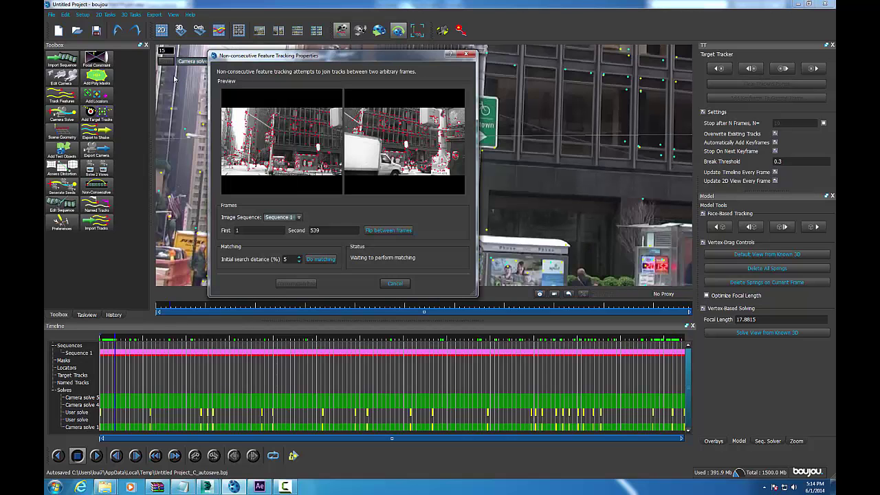
key(Tab)
key(shift+End)
text(09)
key(Return)
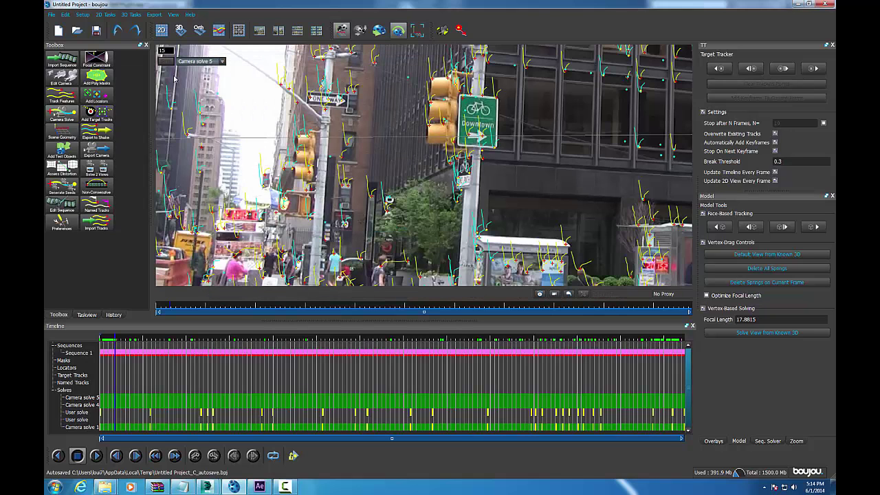
key(Return)
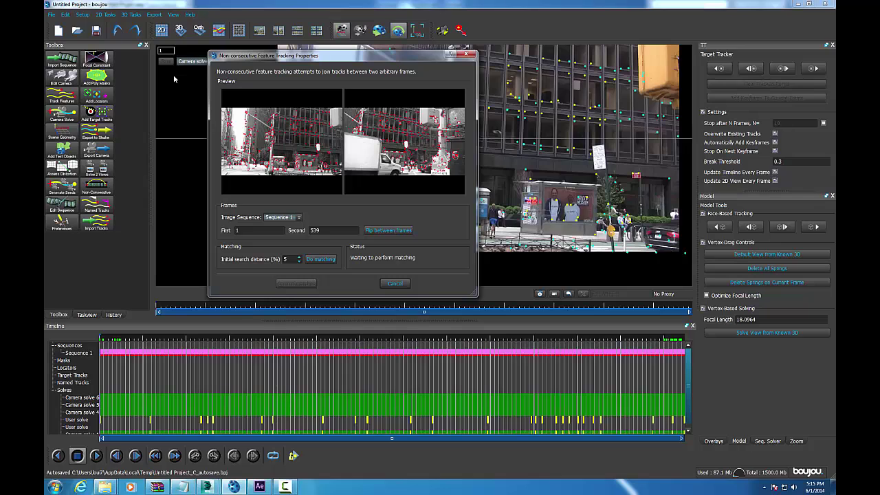
- Preview frames 222 and 333 for non-consecutive feature tracking, and cancel the tracking after matching frames 1 and 512
key(Tab)
key(Tab)
key(shift+Tab)
text(222)
key(Tab)
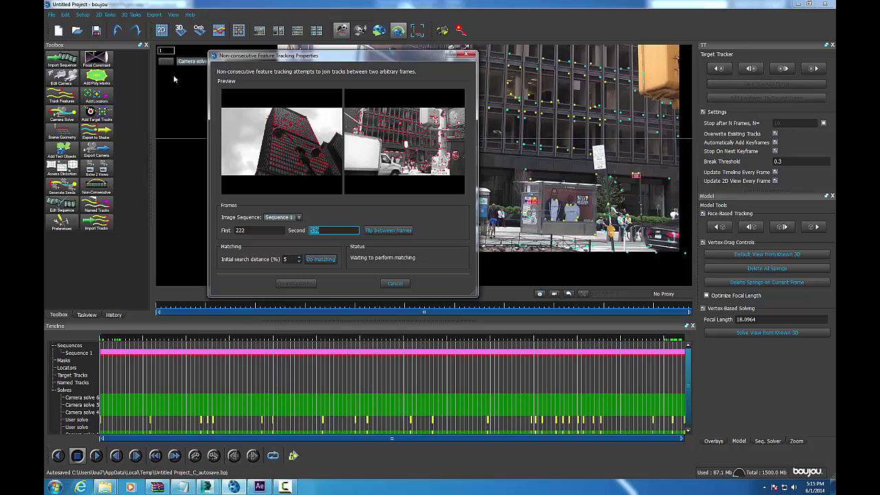
text(333)
key(shift+Tab)
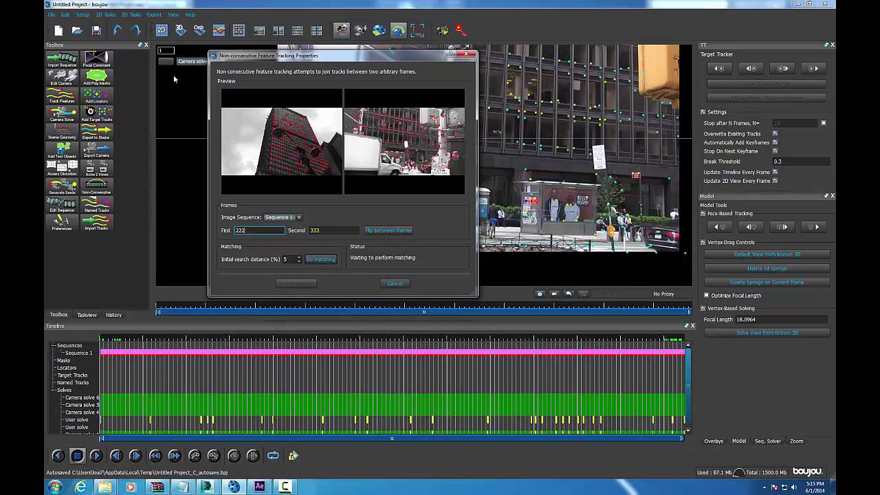
key(Return)
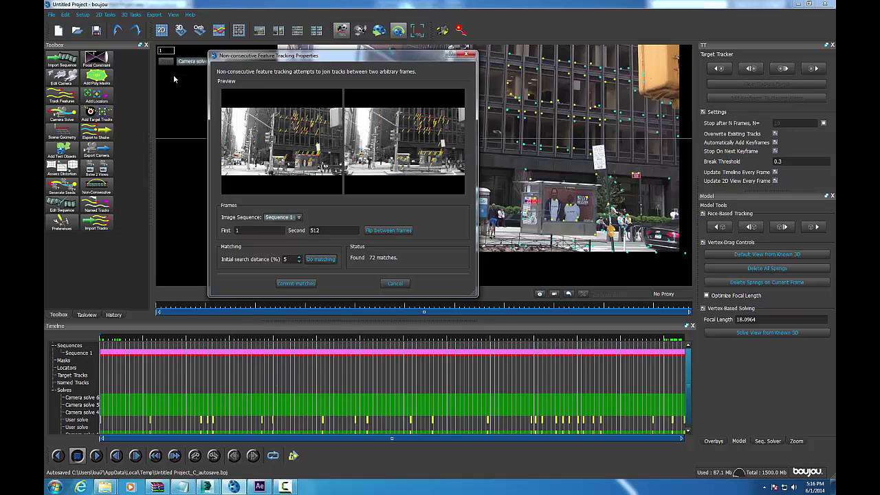
key(Escape)
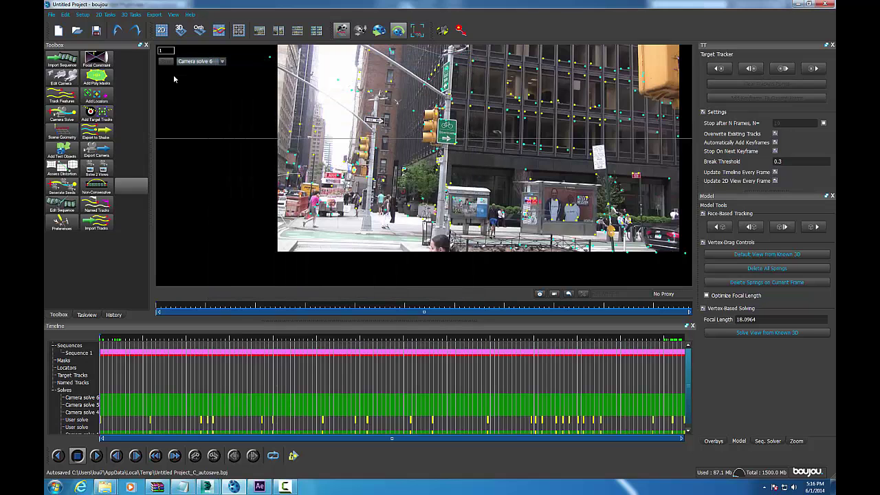